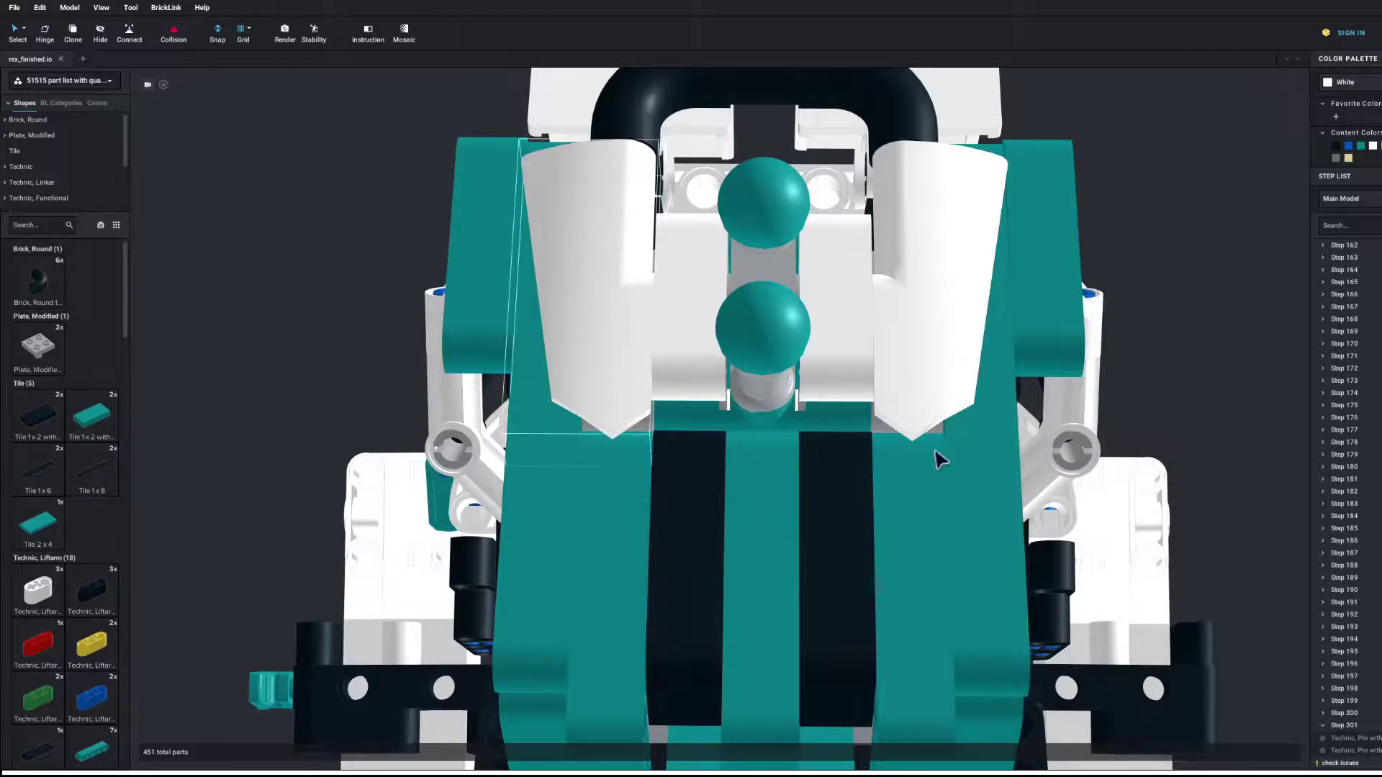
Step: Examine the finished T-Rex model's head from the front and its head and neck from the side
left_click(1344, 294)
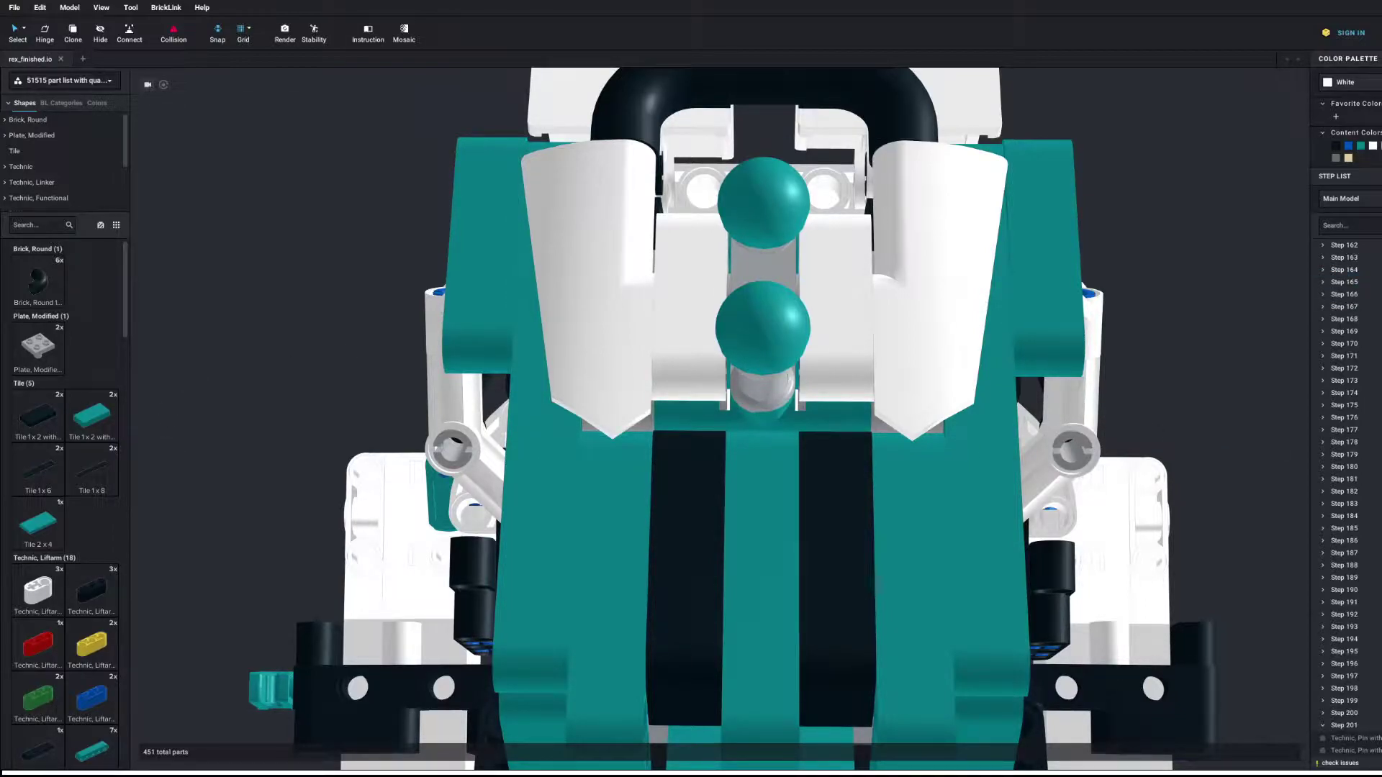
scroll(720, 419, "down", 8)
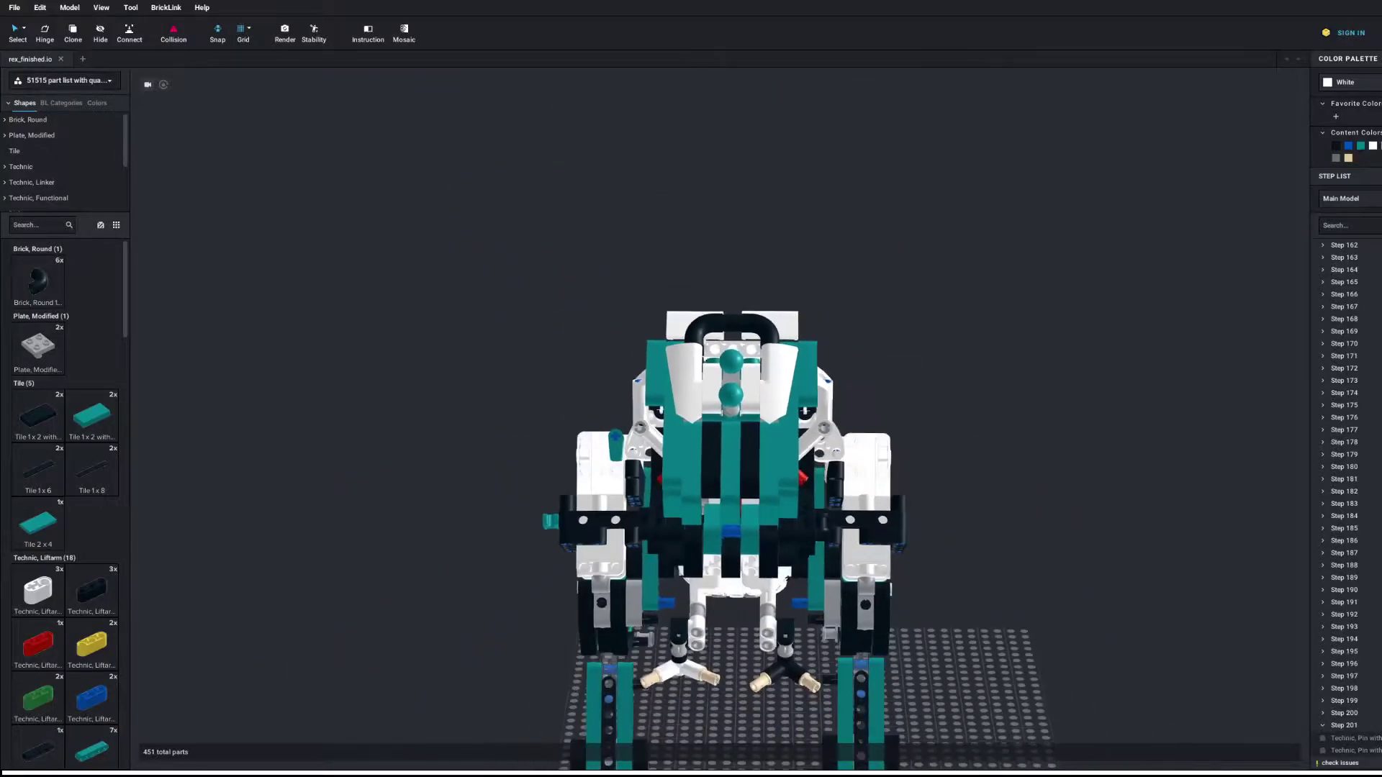
right_click_drag(720, 419, 892, 339)
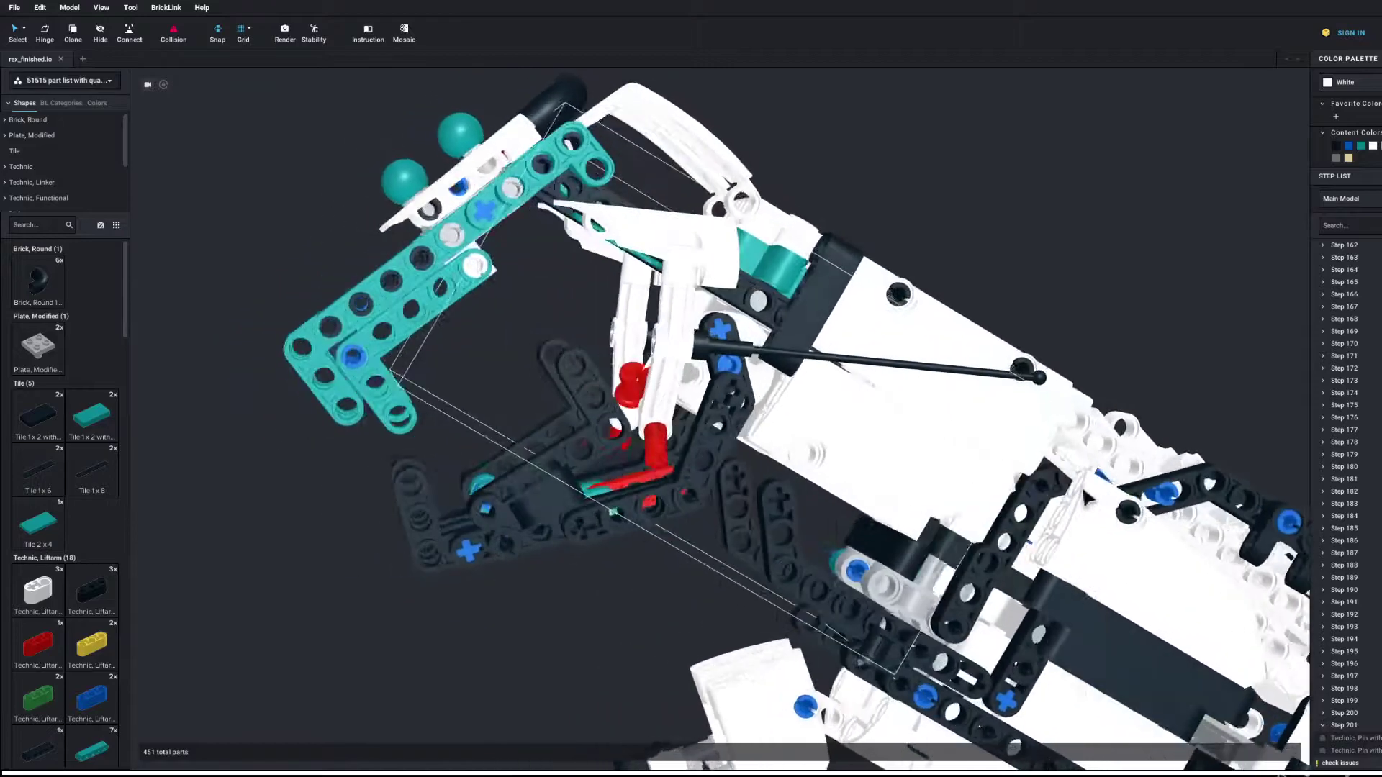
right_click_drag(1085, 497, 1176, 525)
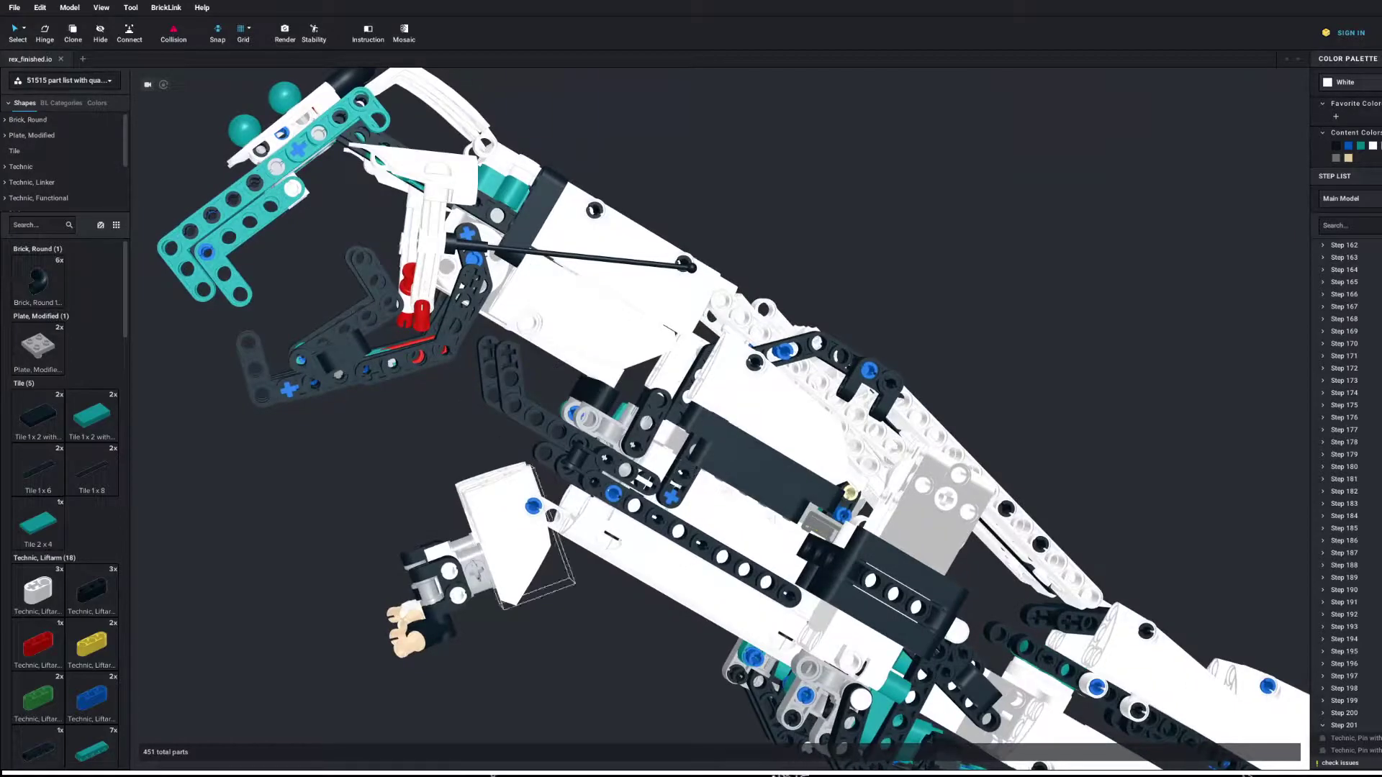
Step: Select the small front arm's white panel and hand parts as a group, and clear the selection
left_click(519, 501)
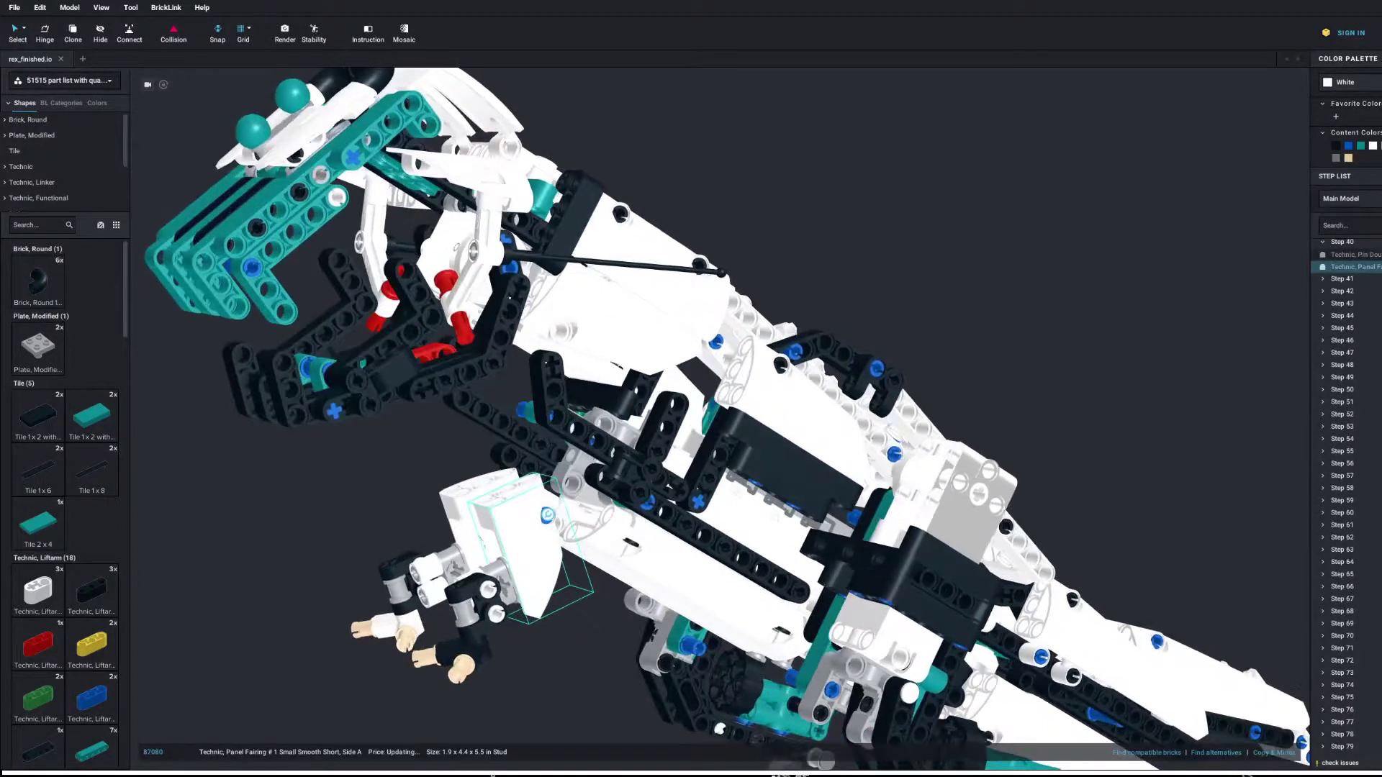
left_click_drag(519, 719, 470, 571)
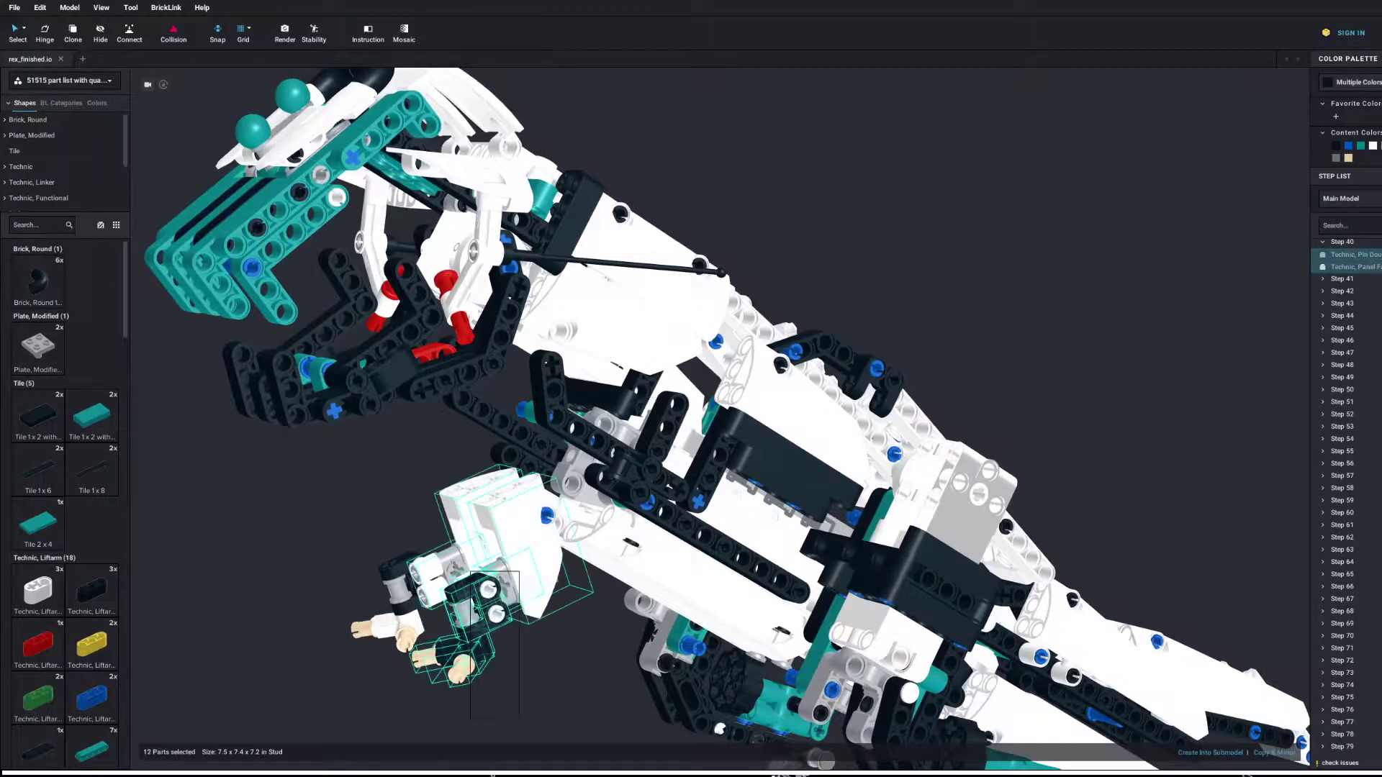
left_click(375, 533)
right_click_drag(374, 533, 302, 532)
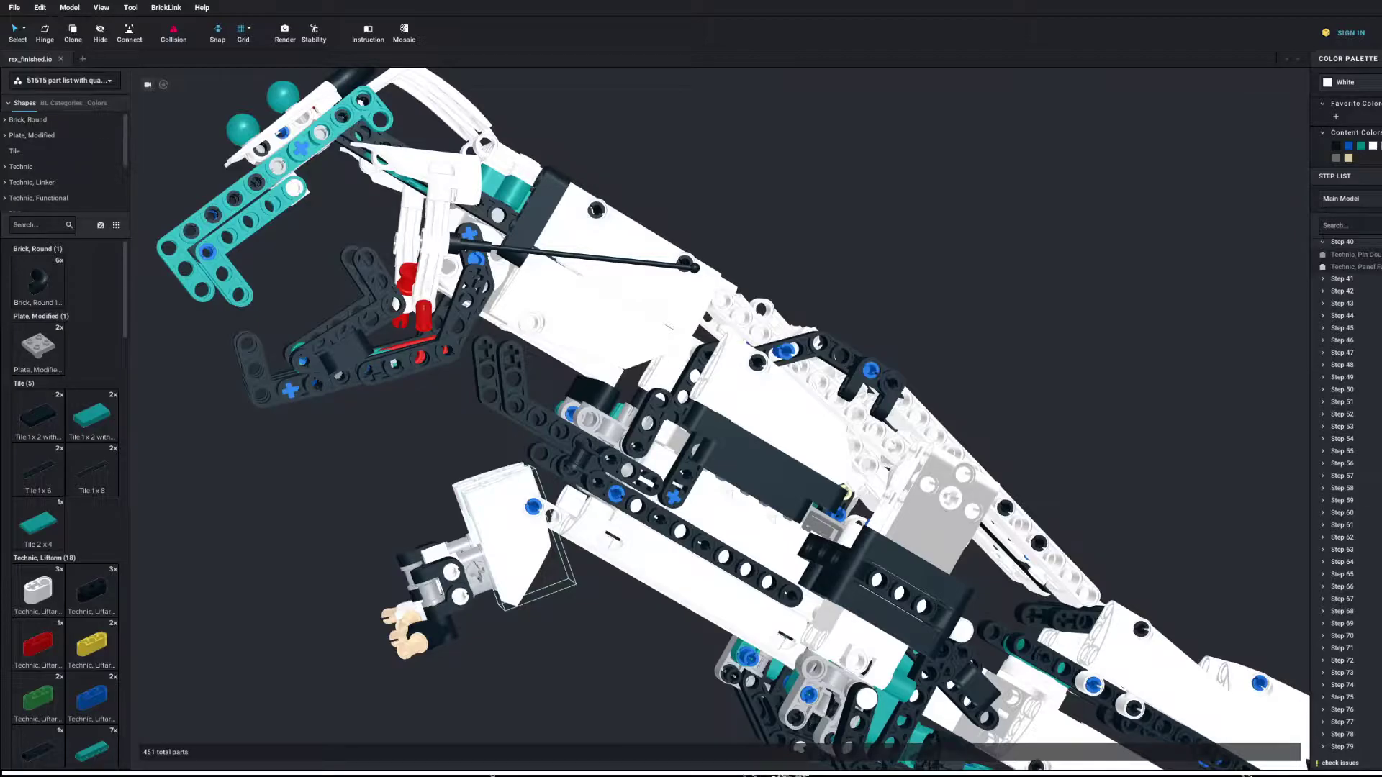
Step: Examine the model's body, tail and both legs from the rear, front and side
right_click_drag(489, 569, 889, 497)
middle_click_drag(997, 768, 1001, 738)
right_click_drag(1107, 735, 943, 734)
right_click_drag(745, 741, 846, 740)
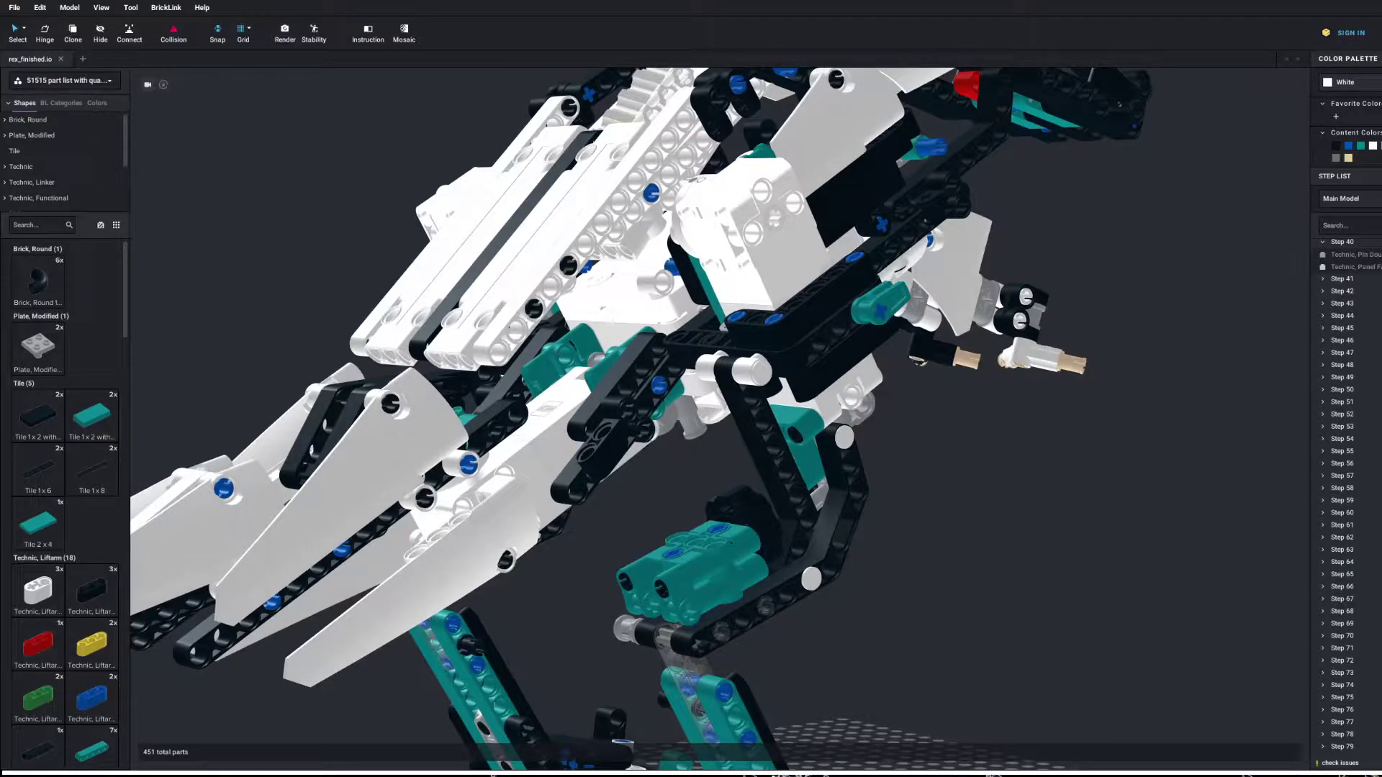
right_click_drag(850, 734, 783, 695)
right_click_drag(802, 743, 605, 709)
right_click_drag(1126, 770, 1143, 768)
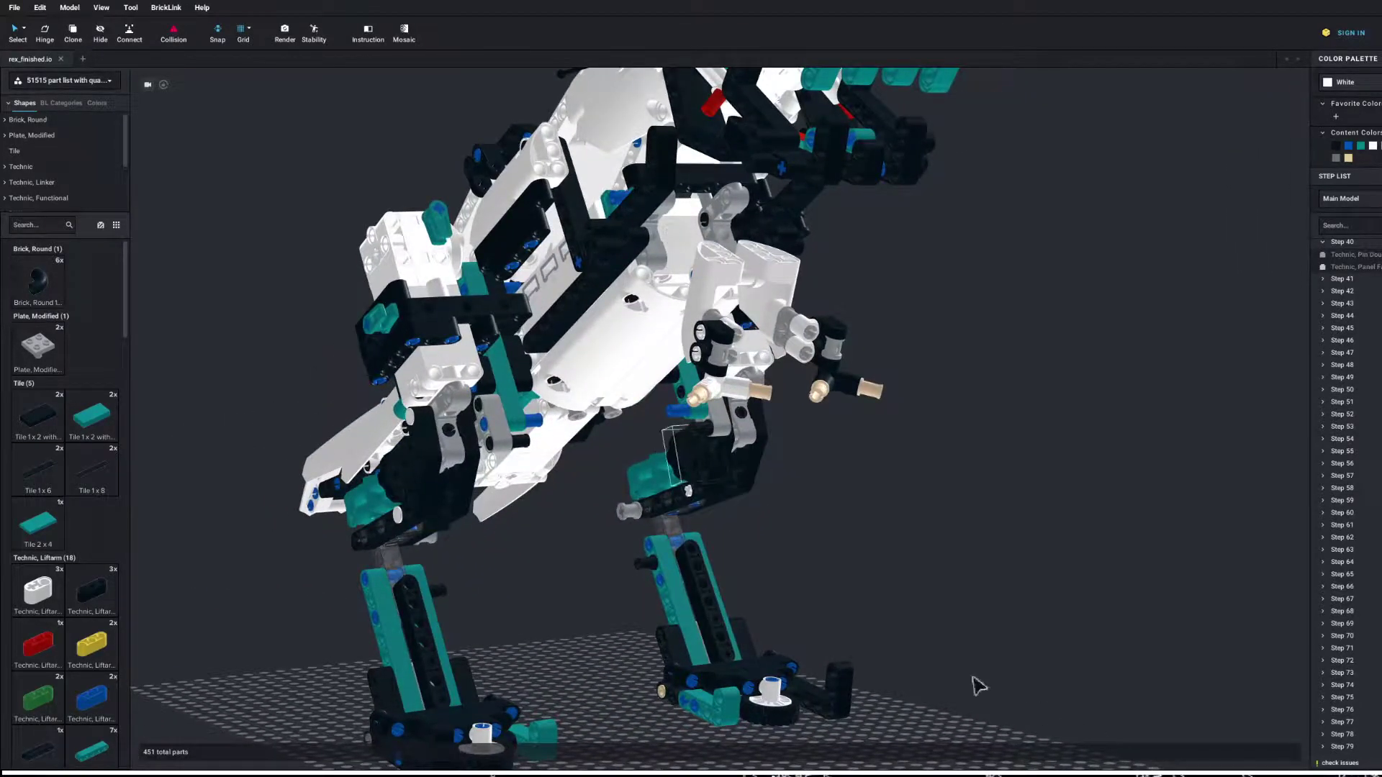
right_click_drag(856, 768, 917, 771)
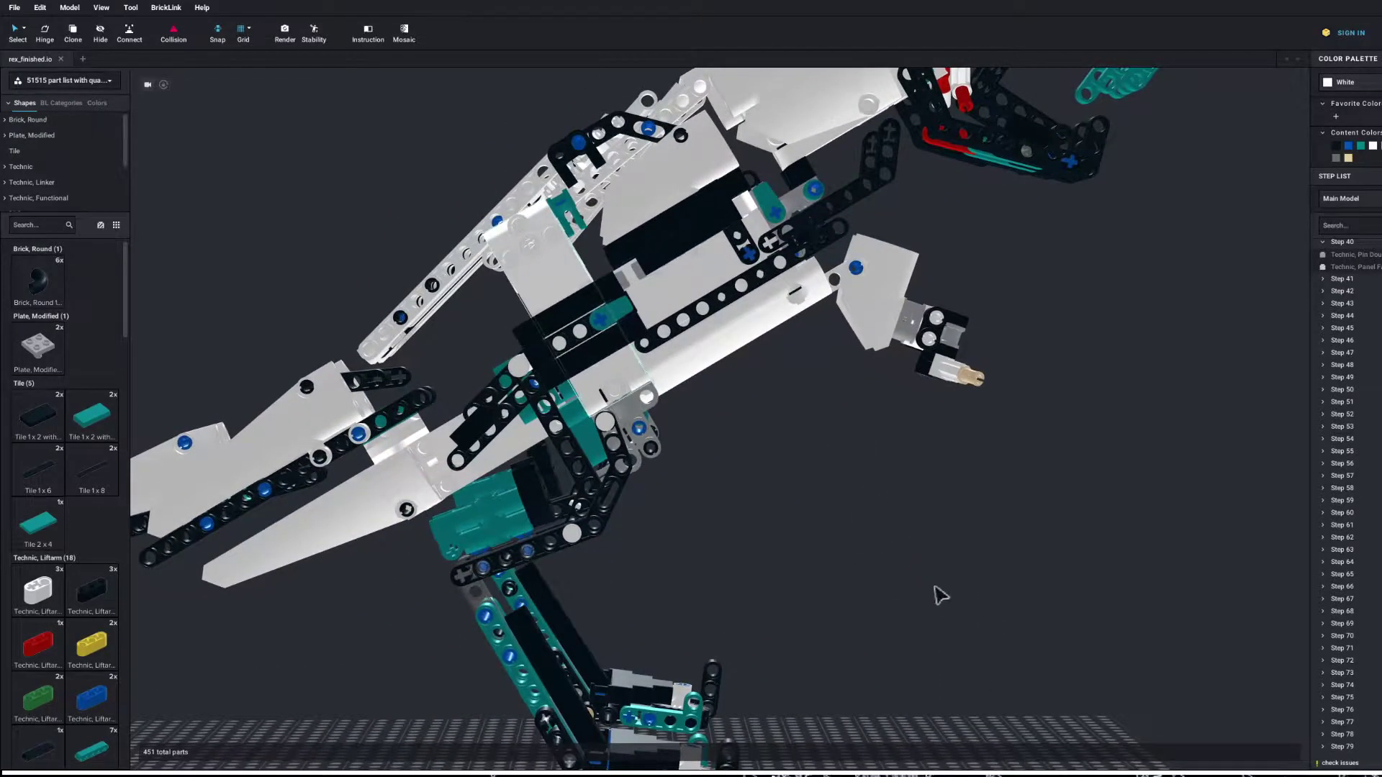
right_click_drag(1243, 664, 1247, 673)
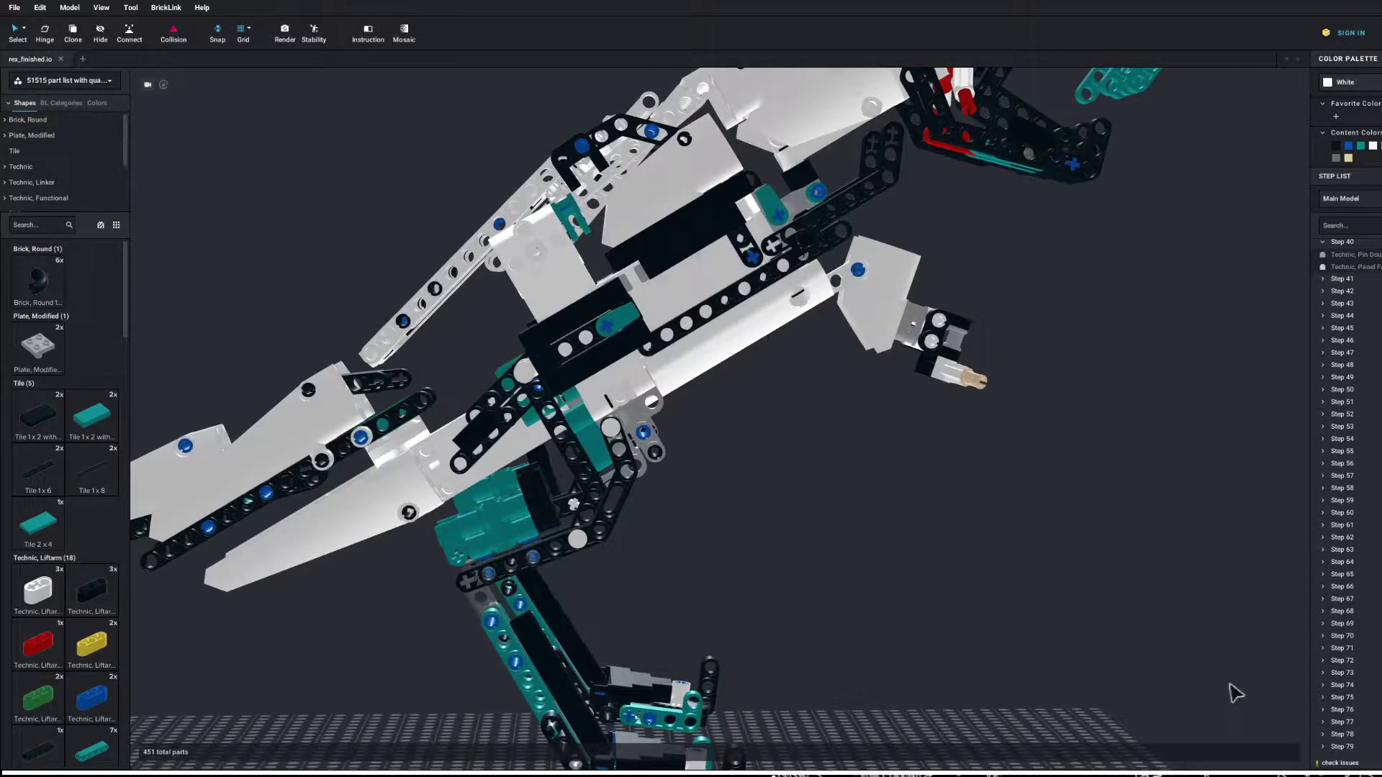
right_click_drag(1231, 684, 1182, 744)
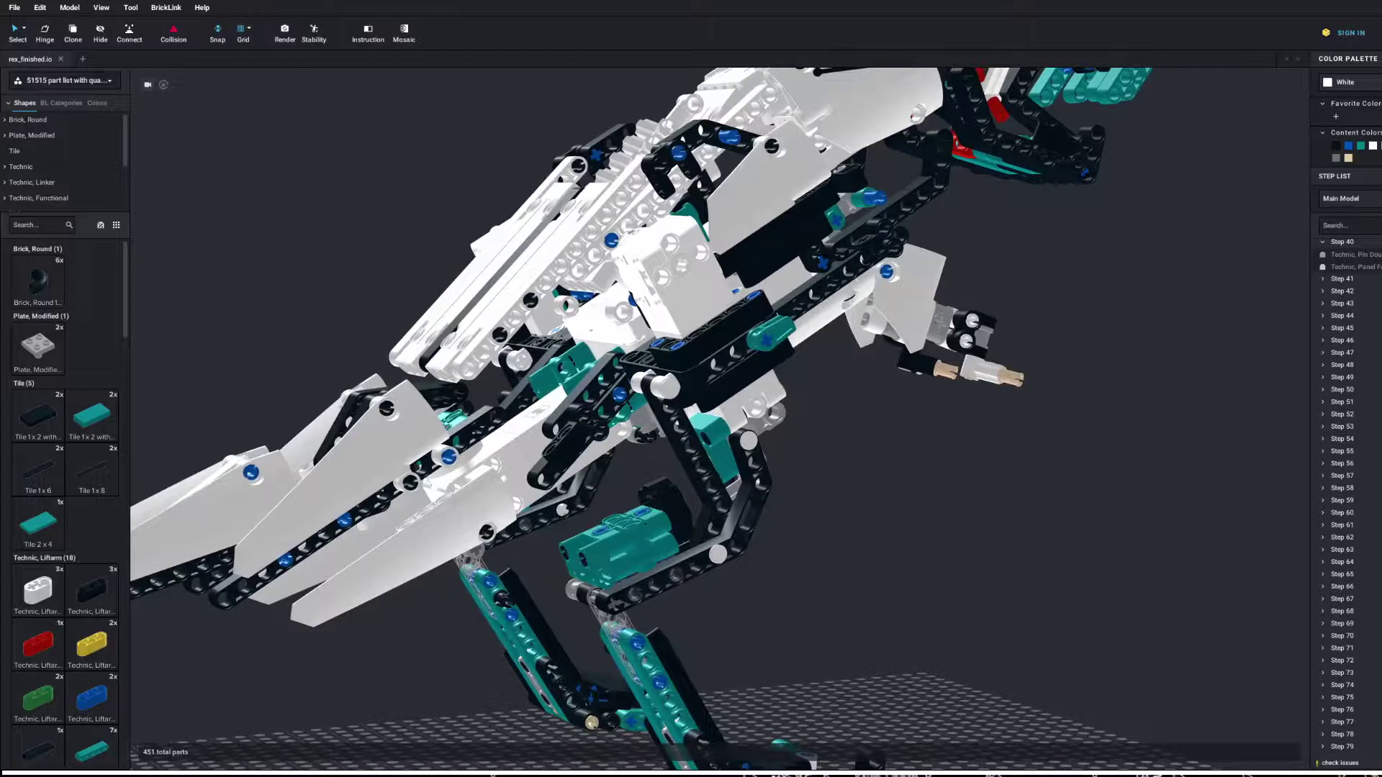
Step: Select the upper leg section with its teal block and liftarms, clear the selection, and inspect the body around it
left_click(625, 544)
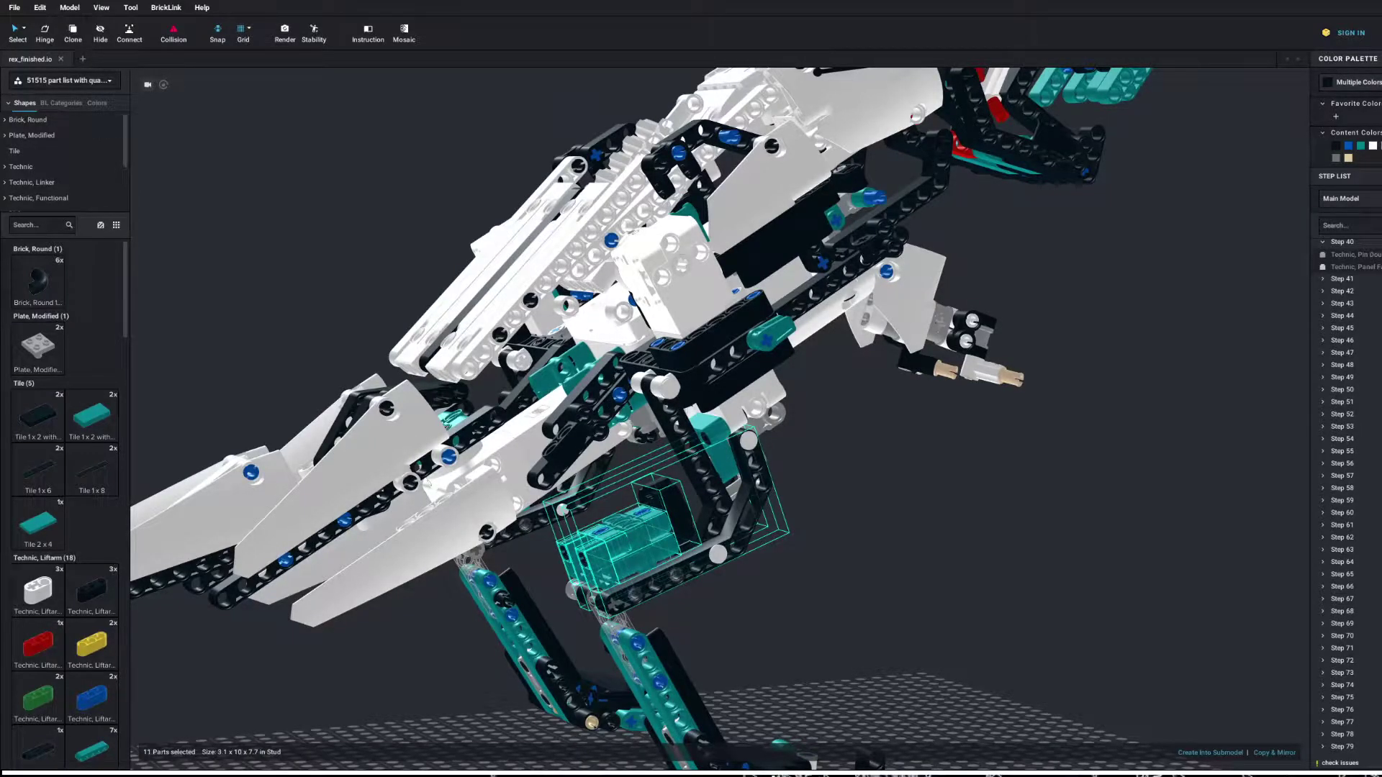
right_click_drag(900, 403, 629, 389)
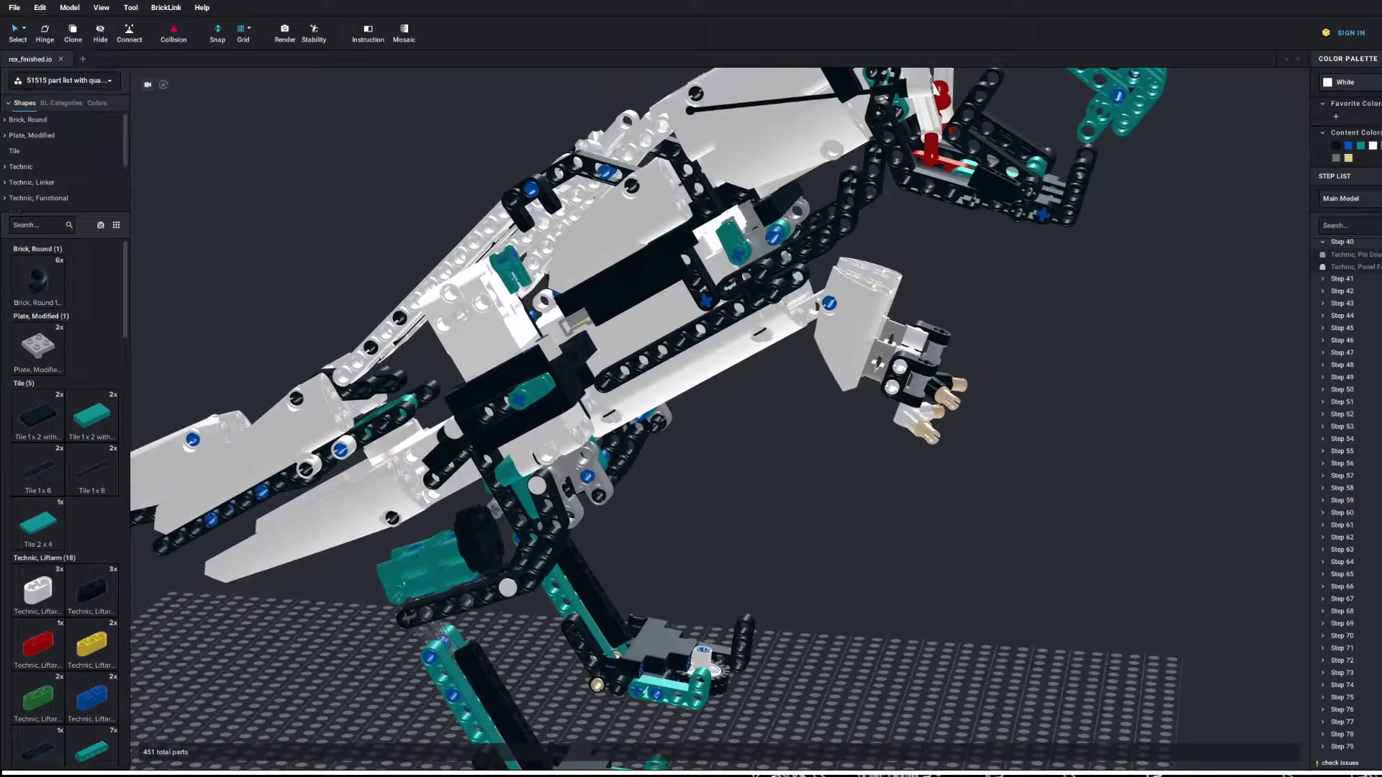
scroll(719, 419, "down", 2)
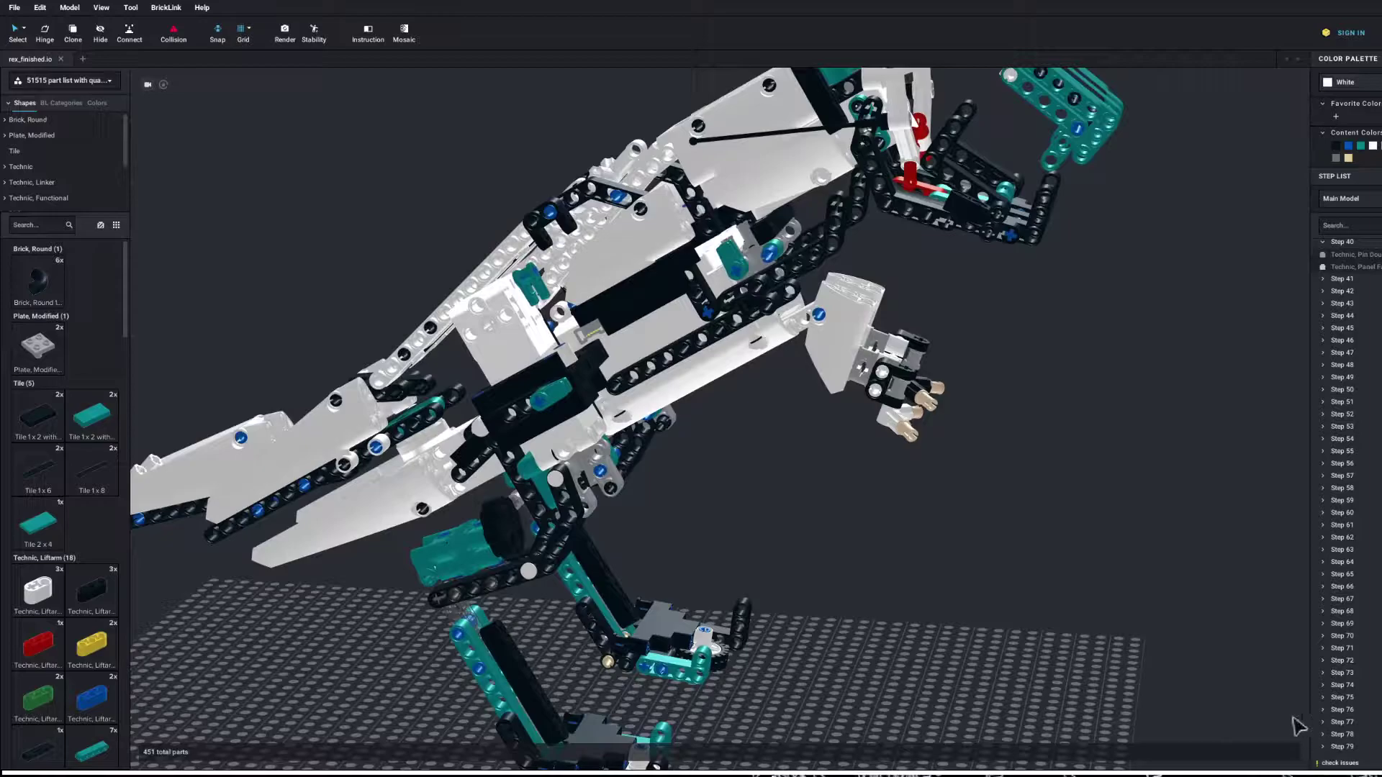
scroll(1233, 690, "down", 1)
right_click_drag(1173, 701, 1046, 691)
scroll(1178, 698, "up", 3)
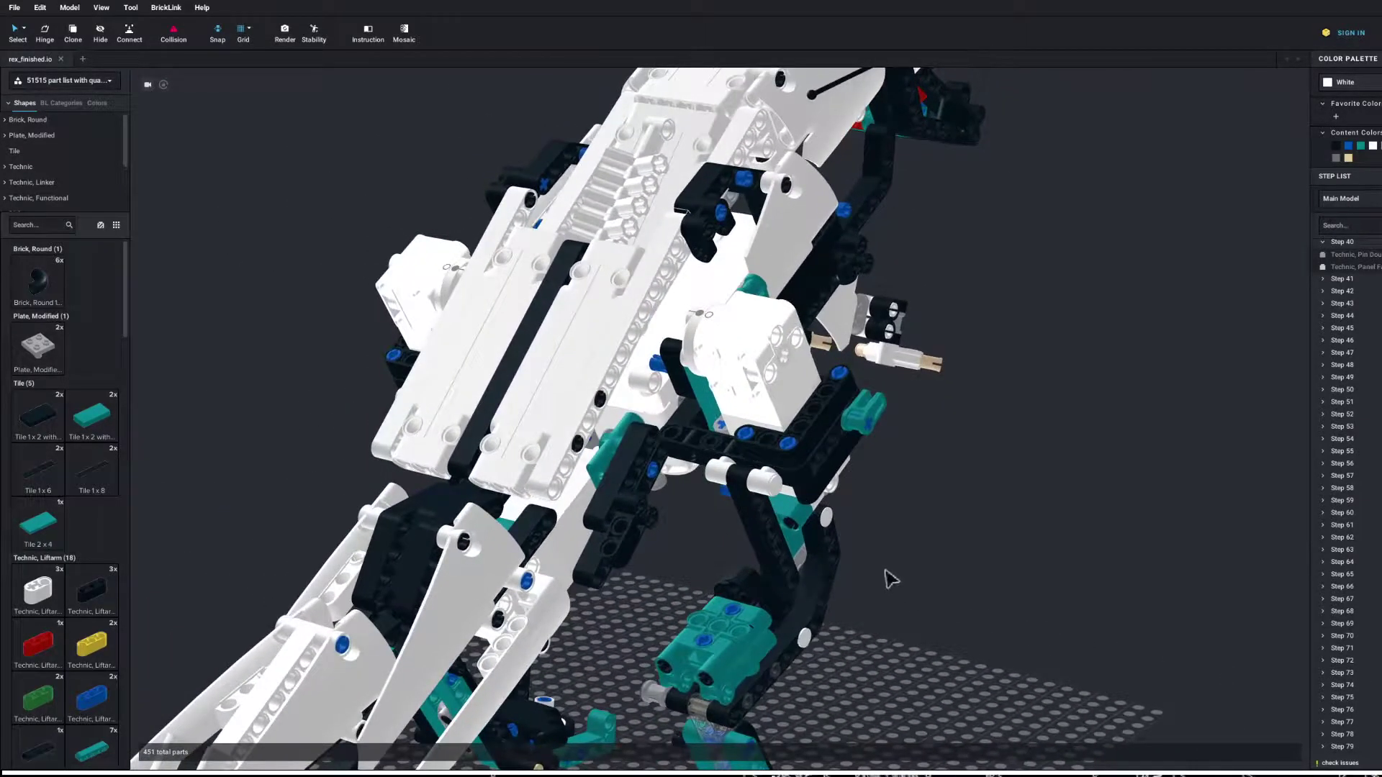
Step: Select the white back panel assembly with its connecting pins and swing it upward, away from the body
left_click(504, 450)
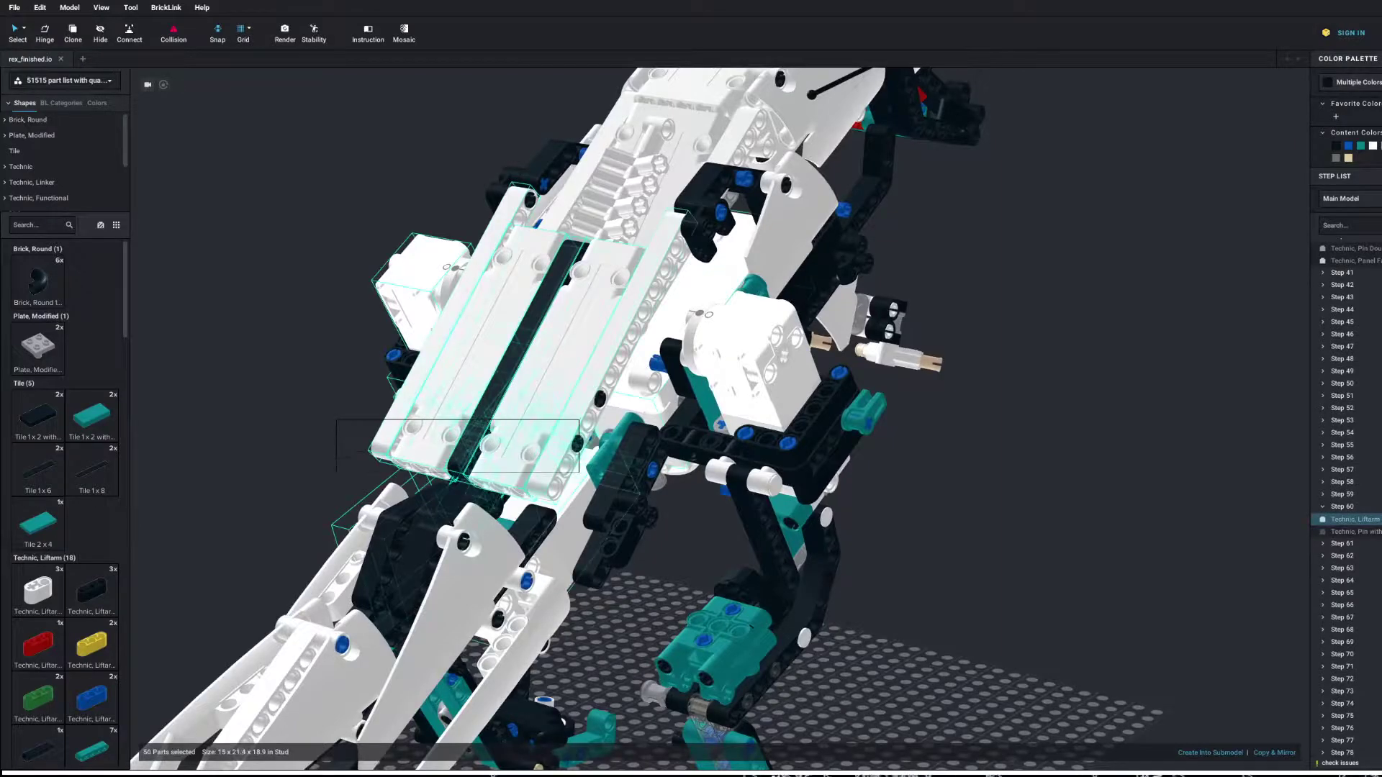
key("Escape")
right_click_drag(1223, 748, 1089, 718)
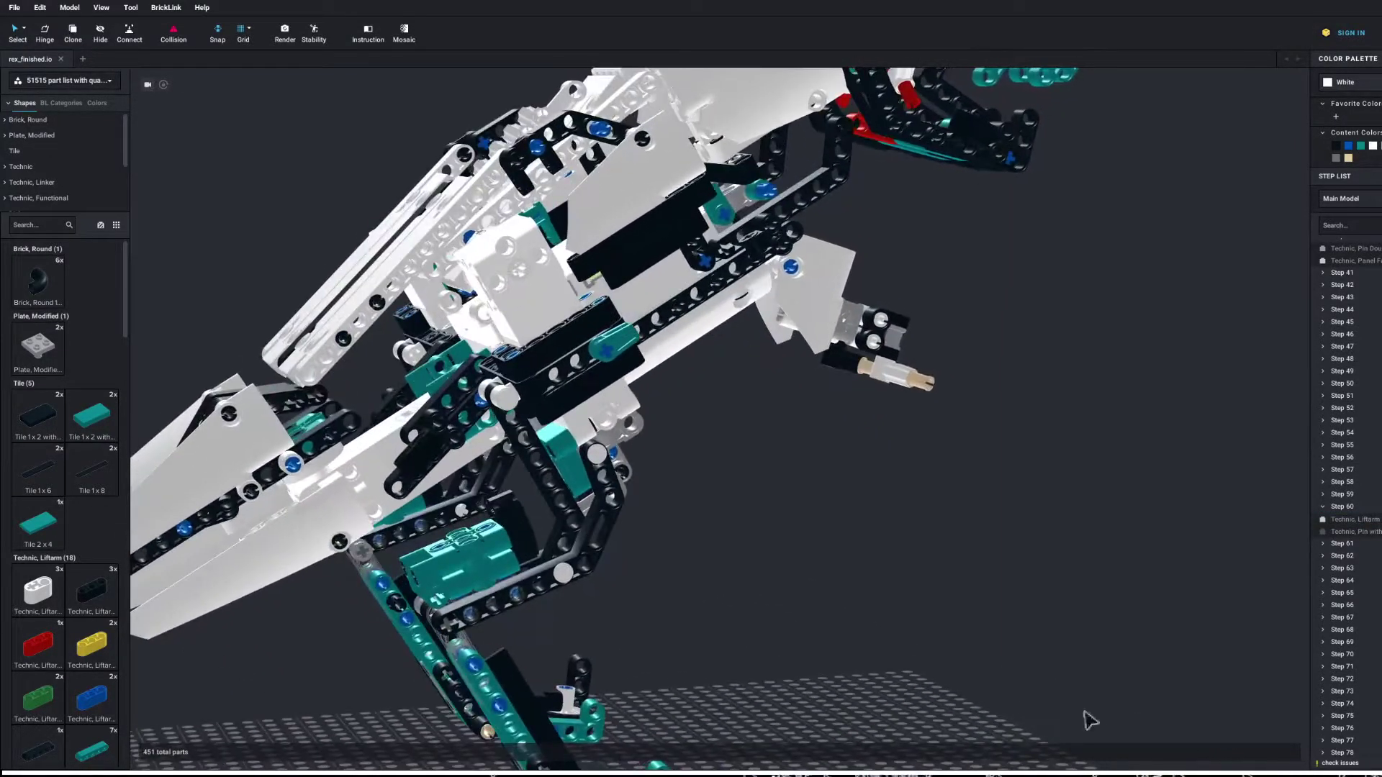
left_click(351, 332)
right_click_drag(1072, 624, 1177, 620)
right_click_drag(1008, 447, 917, 403)
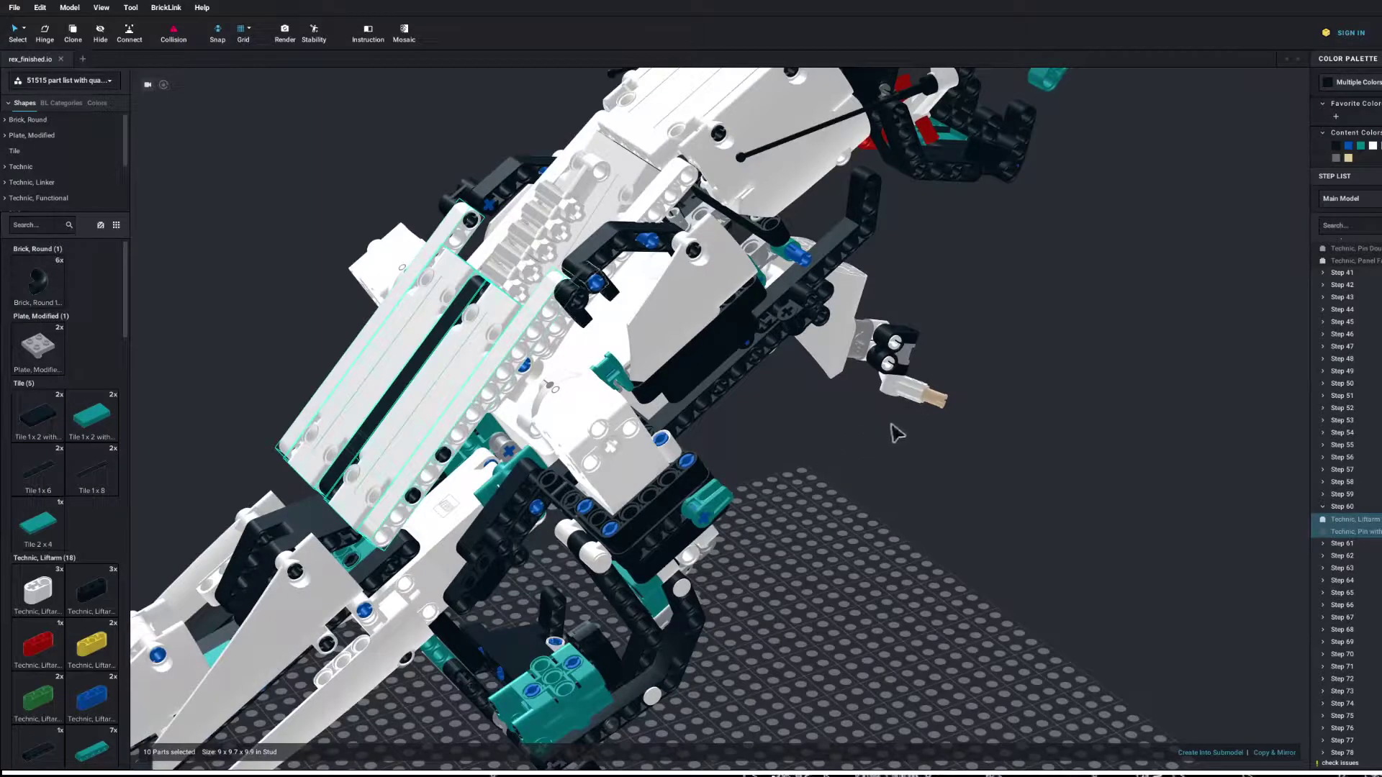
left_click(688, 319)
mouse_move(652, 352)
left_mouse_down()
mouse_move(662, 272)
mouse_move(629, 303)
left_mouse_up()
right_click_drag(1122, 612, 1376, 554)
scroll(1195, 558, "down", 5)
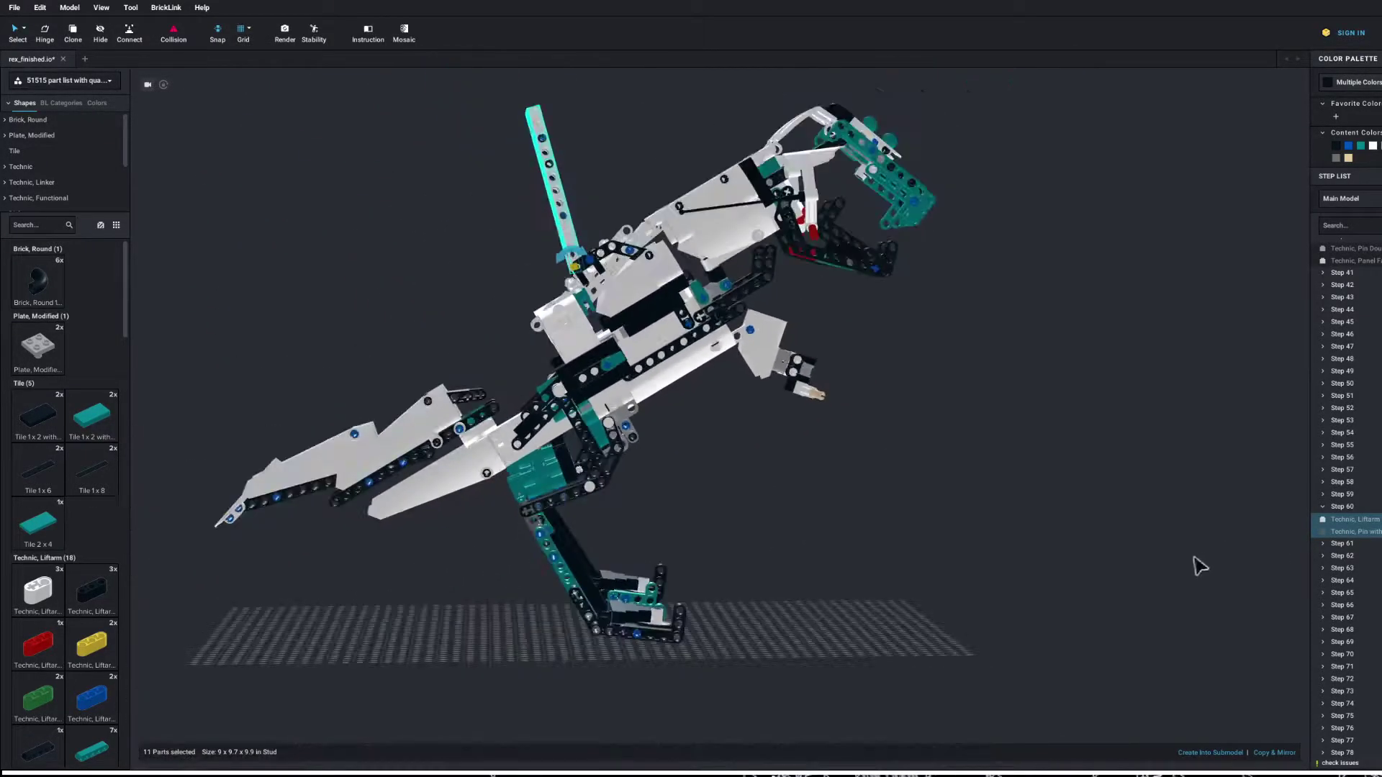
Step: Return the raised back panel assembly to its closed position on the body
right_click_drag(1195, 559, 1310, 504)
mouse_move(852, 405)
left_mouse_down()
mouse_move(770, 474)
mouse_move(783, 493)
left_mouse_up()
left_click(792, 507)
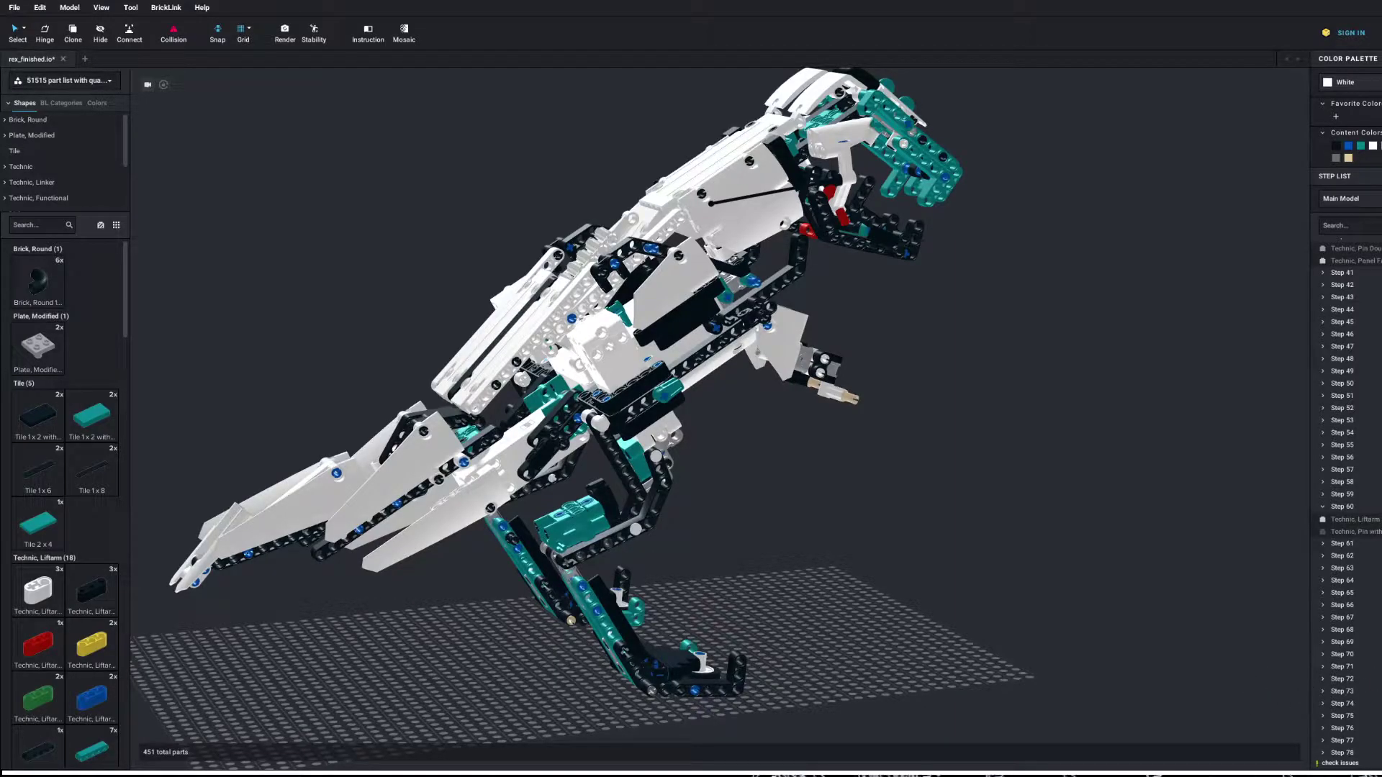
Step: Examine the complete model from the front, the back and directly behind the tail
right_click_drag(1245, 605, 1161, 625)
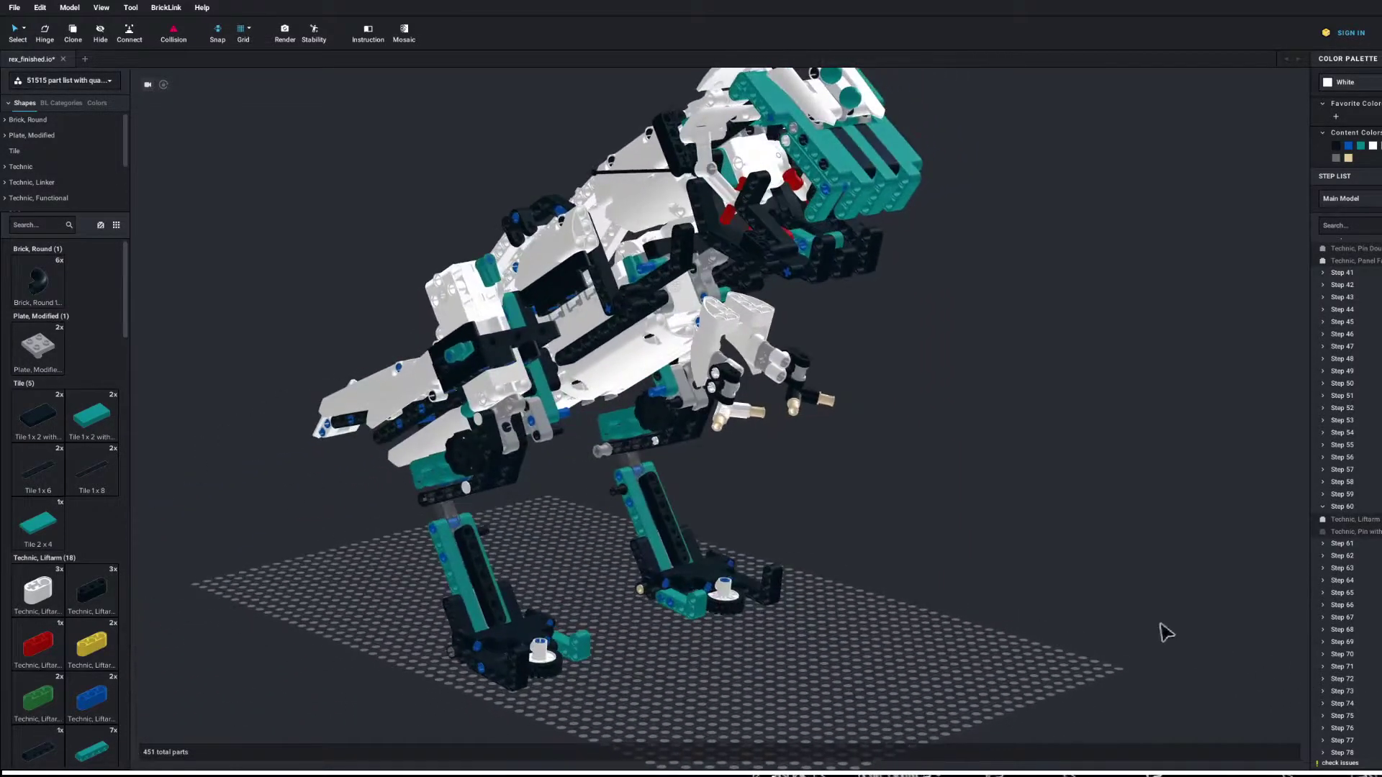
mouse_move(1090, 619)
left_mouse_down()
mouse_move(1180, 767)
mouse_move(1166, 776)
mouse_move(1086, 667)
mouse_move(1090, 629)
left_mouse_up()
right_click_drag(1090, 629, 1266, 669)
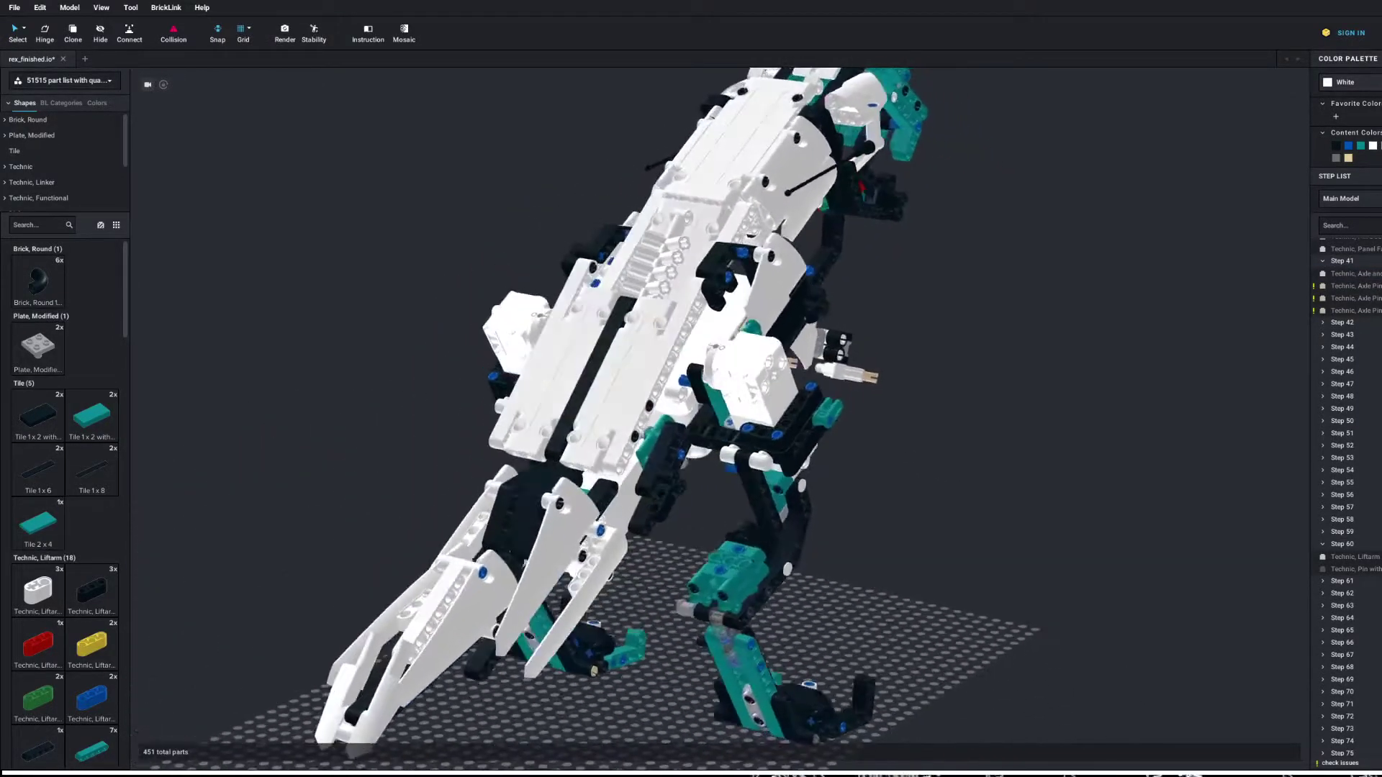
right_click_drag(827, 504, 931, 512)
middle_click_drag(930, 512, 709, 524)
scroll(709, 524, "up", 1)
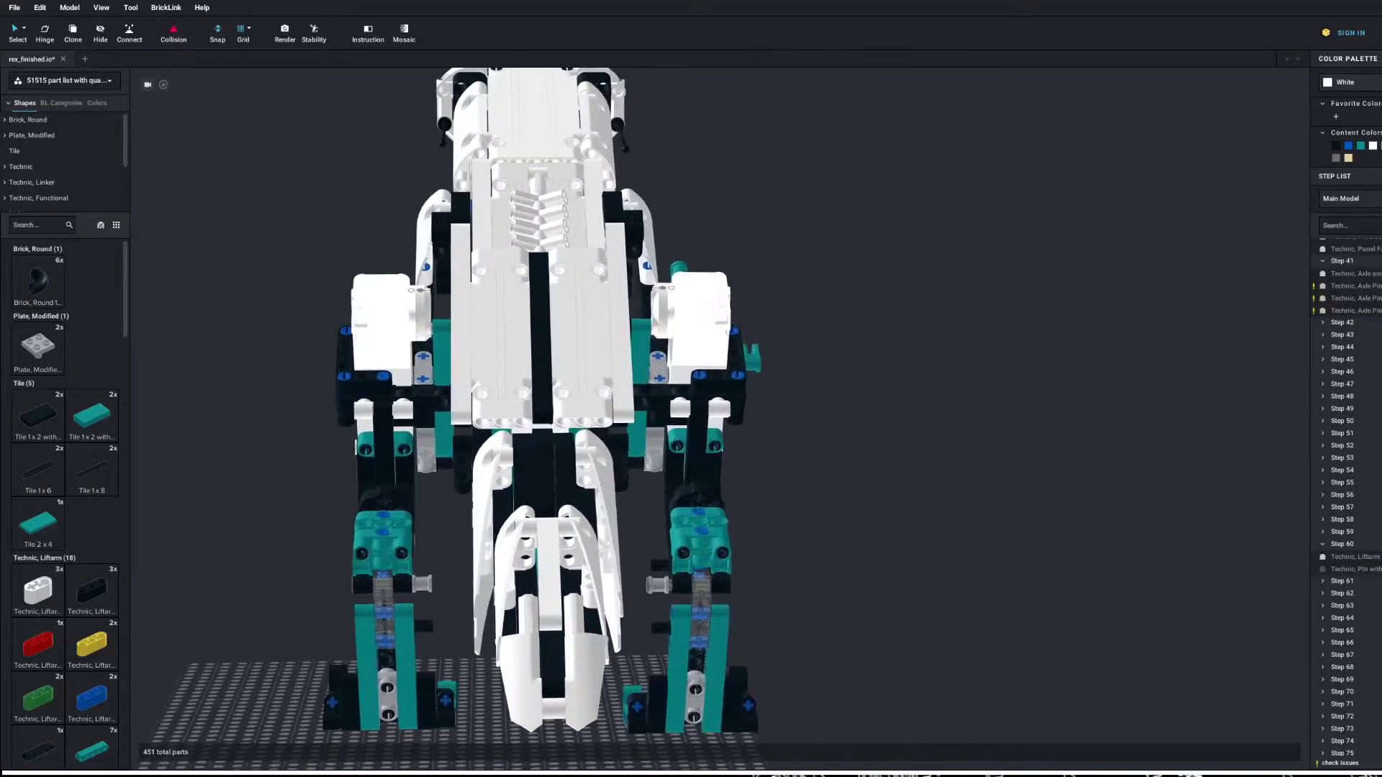
Step: Inspect the tail panels and the rear of the legs up close from both sides
scroll(720, 431, "up", 3)
right_click_drag(1252, 742, 1224, 763)
middle_click_drag(907, 467, 648, 471)
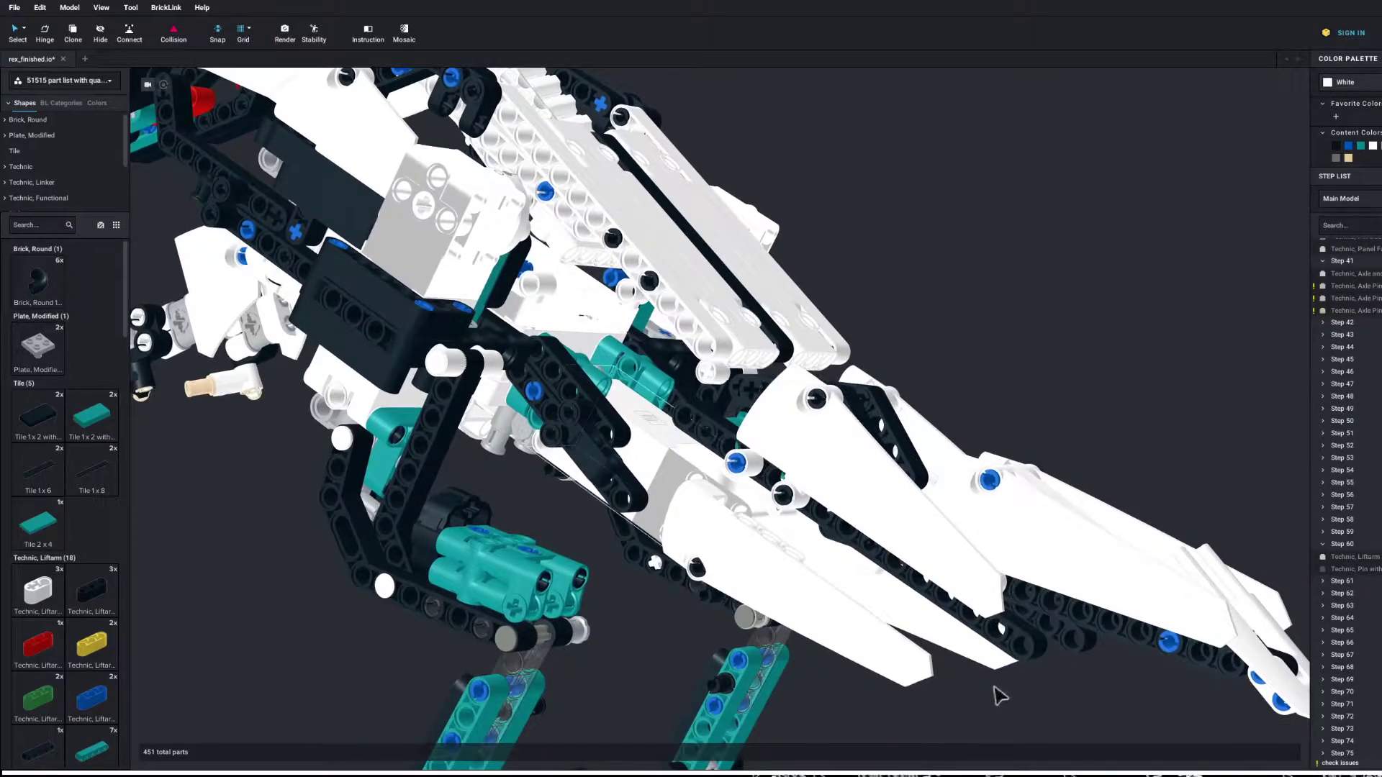
left_click(994, 685)
left_click(1005, 685)
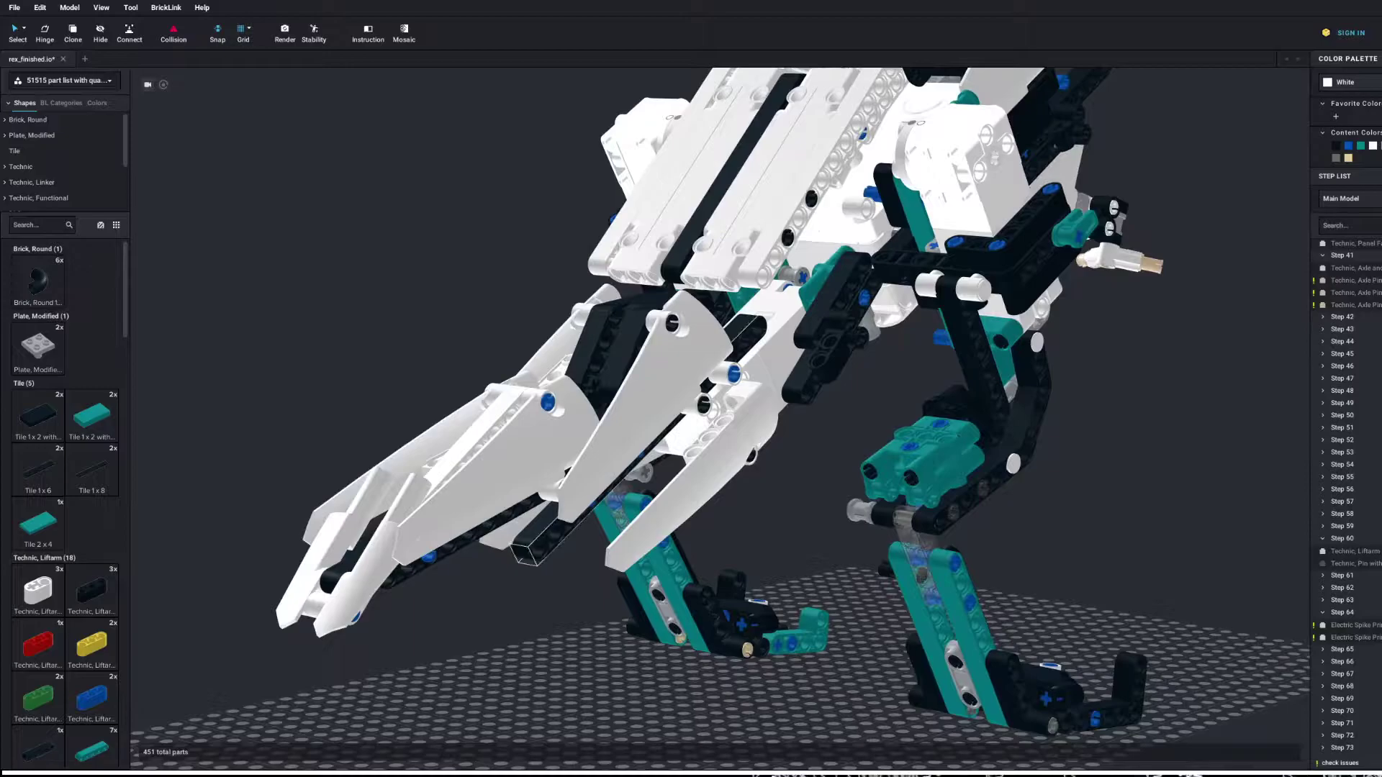
right_click_drag(1137, 754, 1176, 746)
scroll(720, 418, "down", 3)
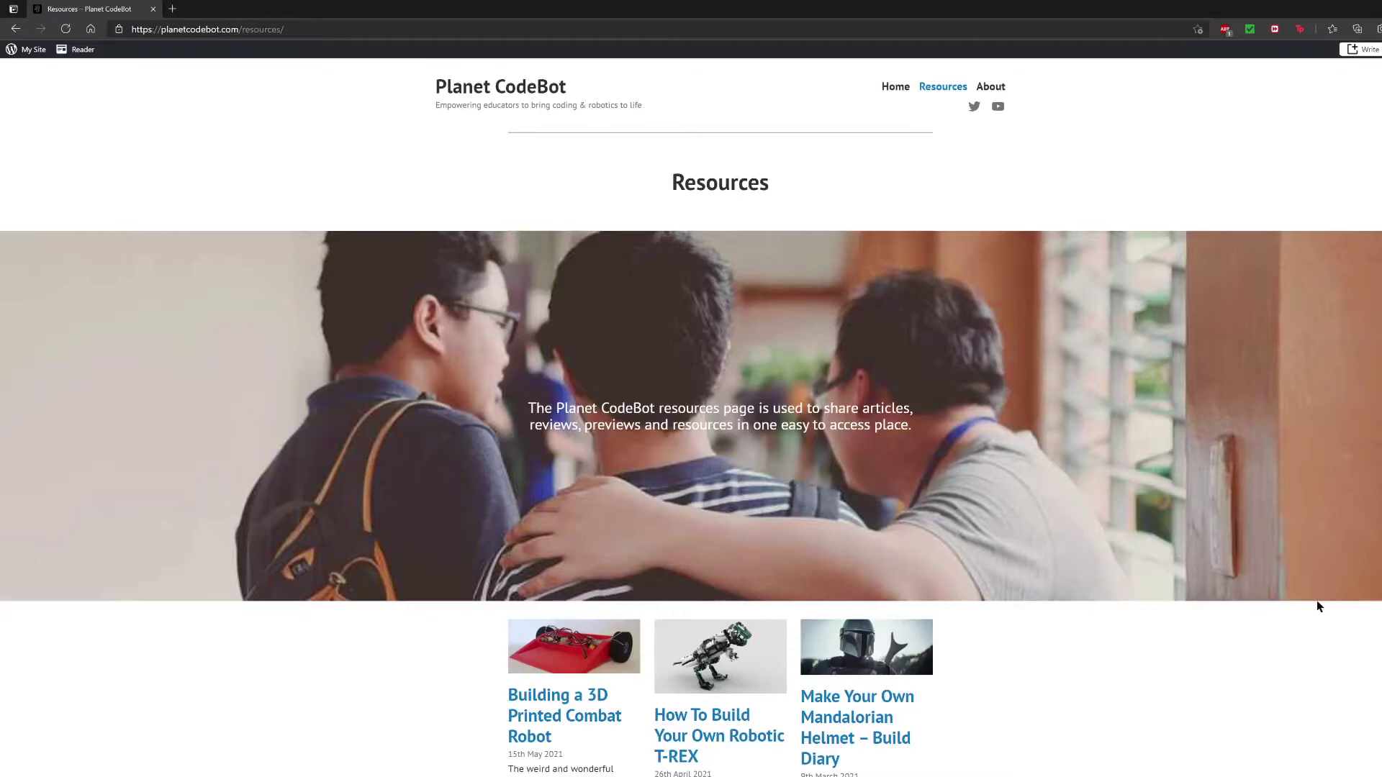
Step: On Planet CodeBot's Resources page in the browser, find and open the article "How To Build Your Own Robotic T-REX"
scroll(1252, 602, "down", 3)
scroll(1235, 600, "down", 3)
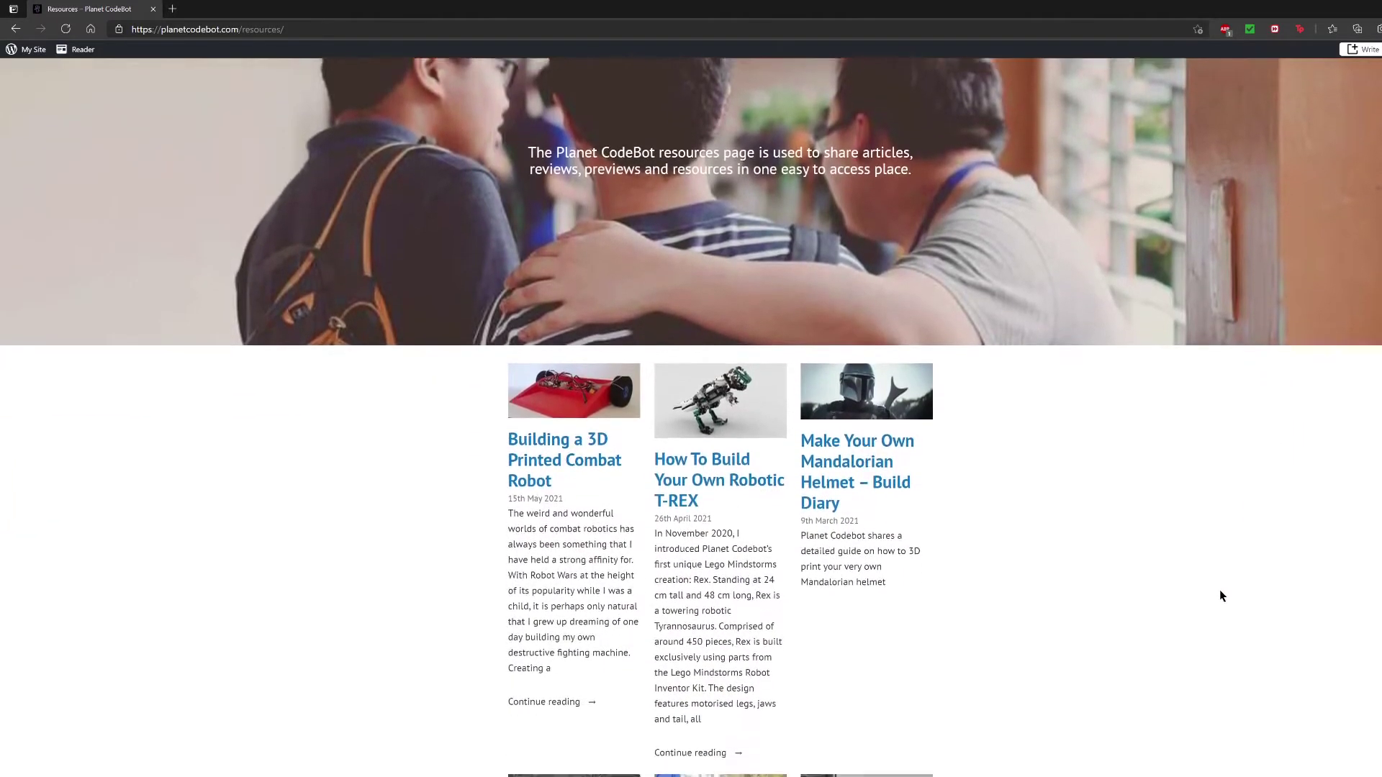
scroll(1222, 595, "down", 1)
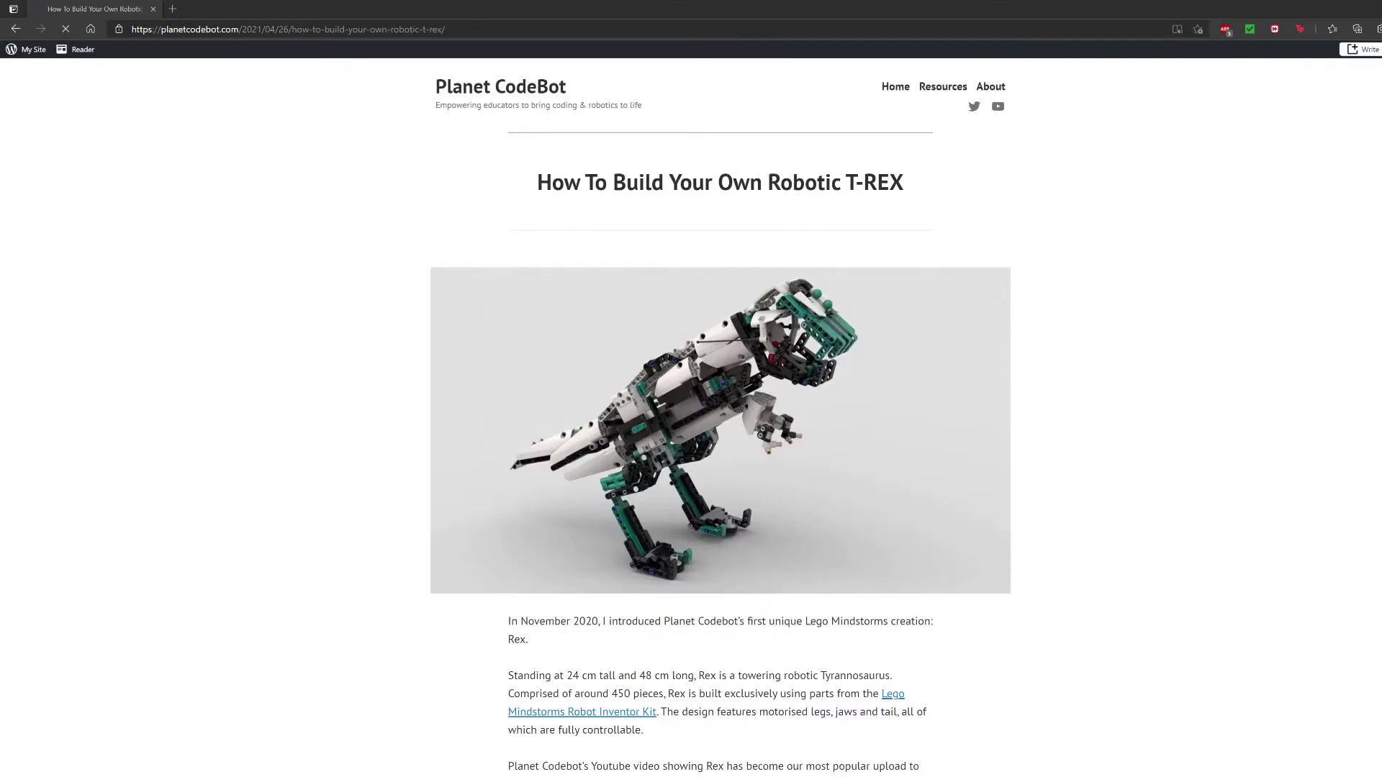
Step: Read through the T-REX article down to the links for the free build guide and files
scroll(1232, 539, "down", 7)
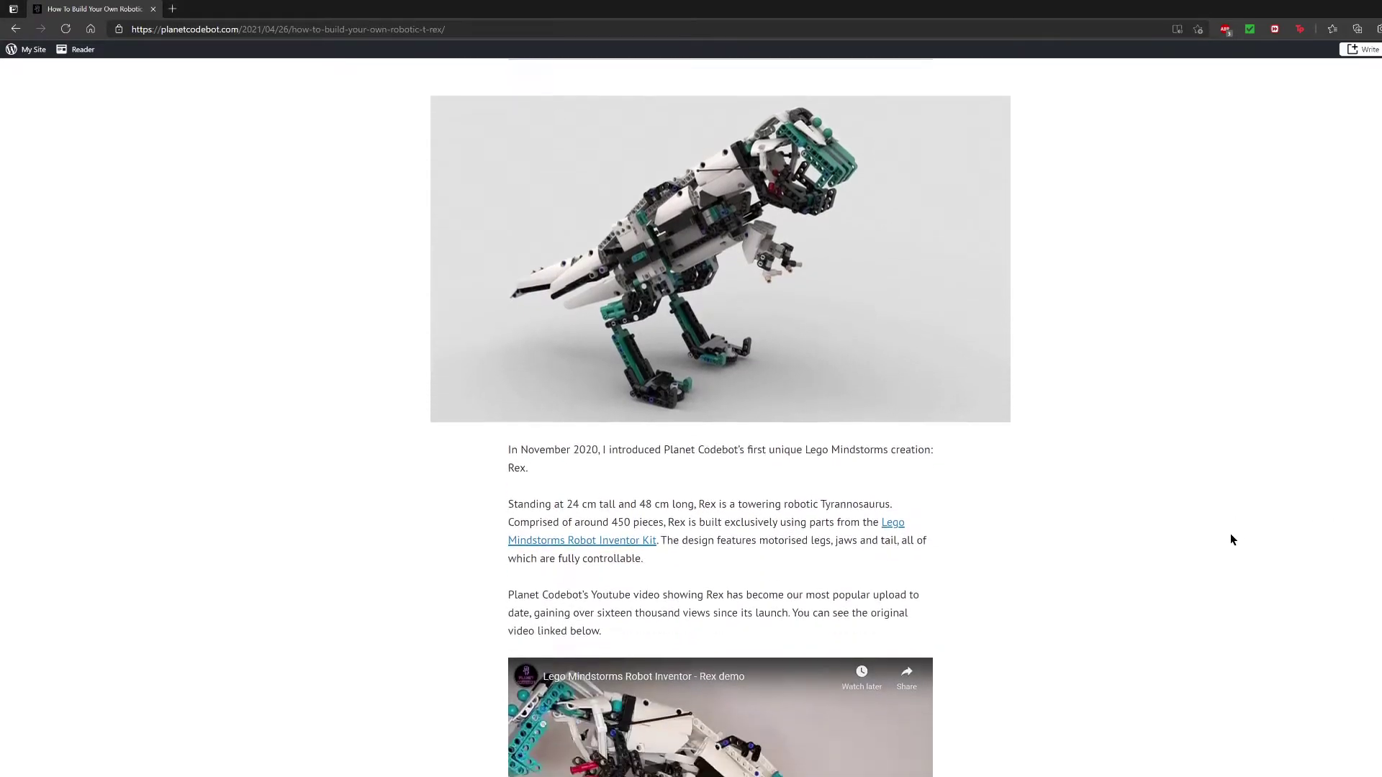
scroll(1231, 535, "down", 8)
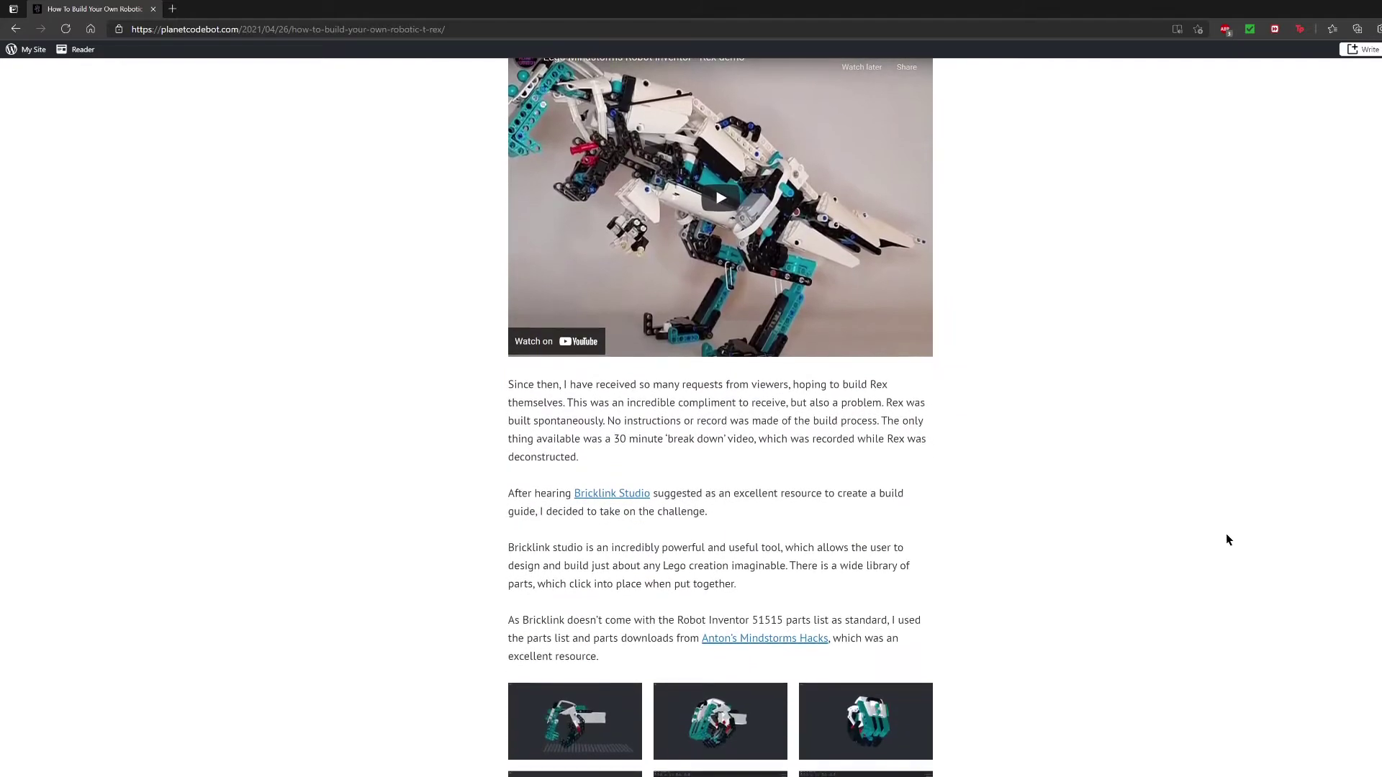
scroll(1226, 538, "down", 11)
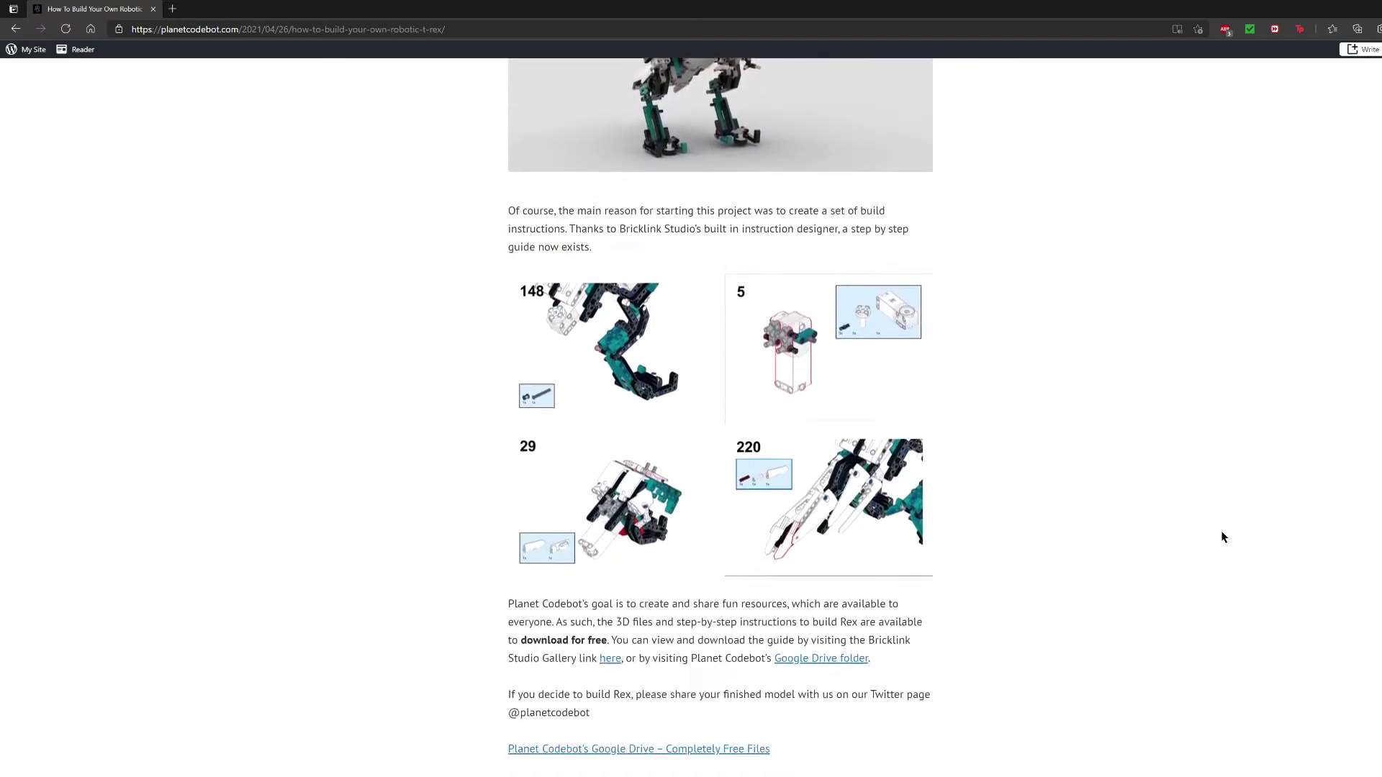
scroll(1219, 536, "down", 3)
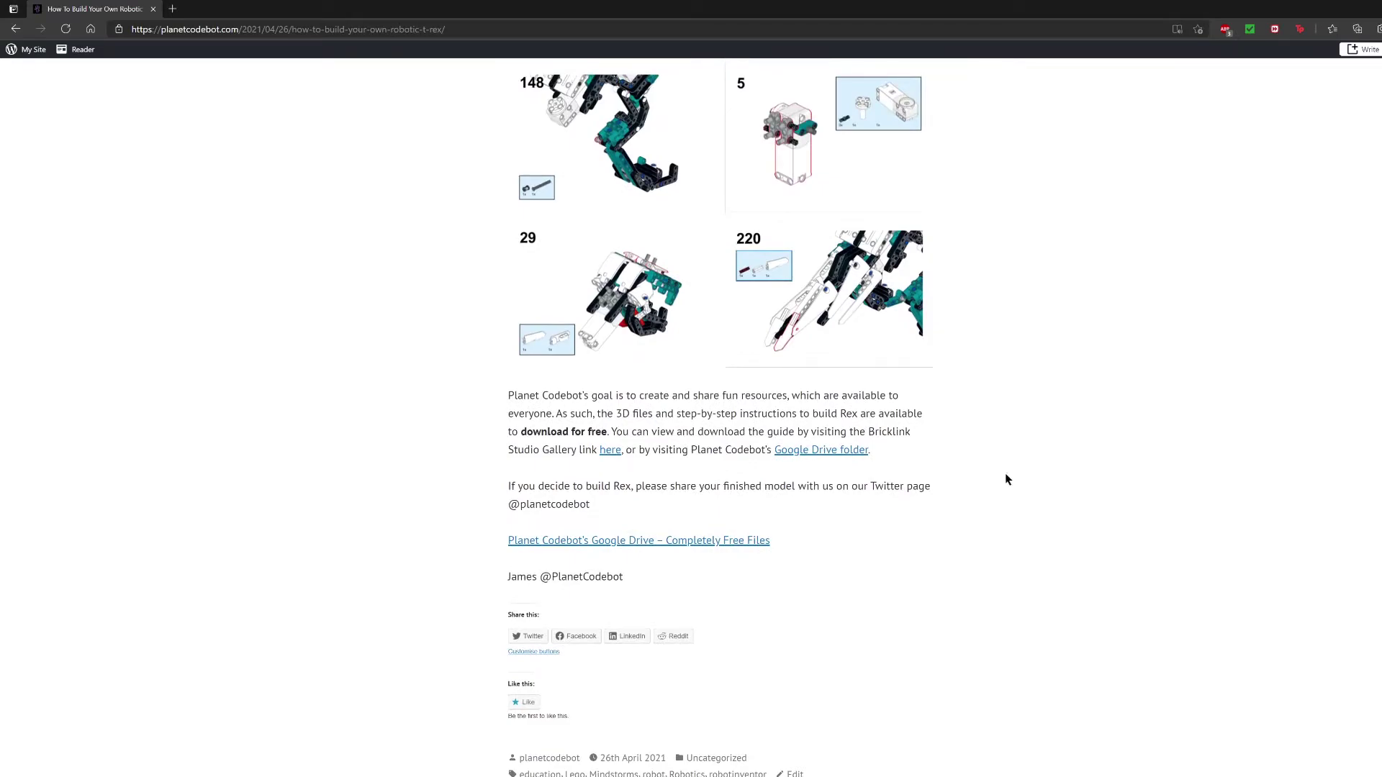